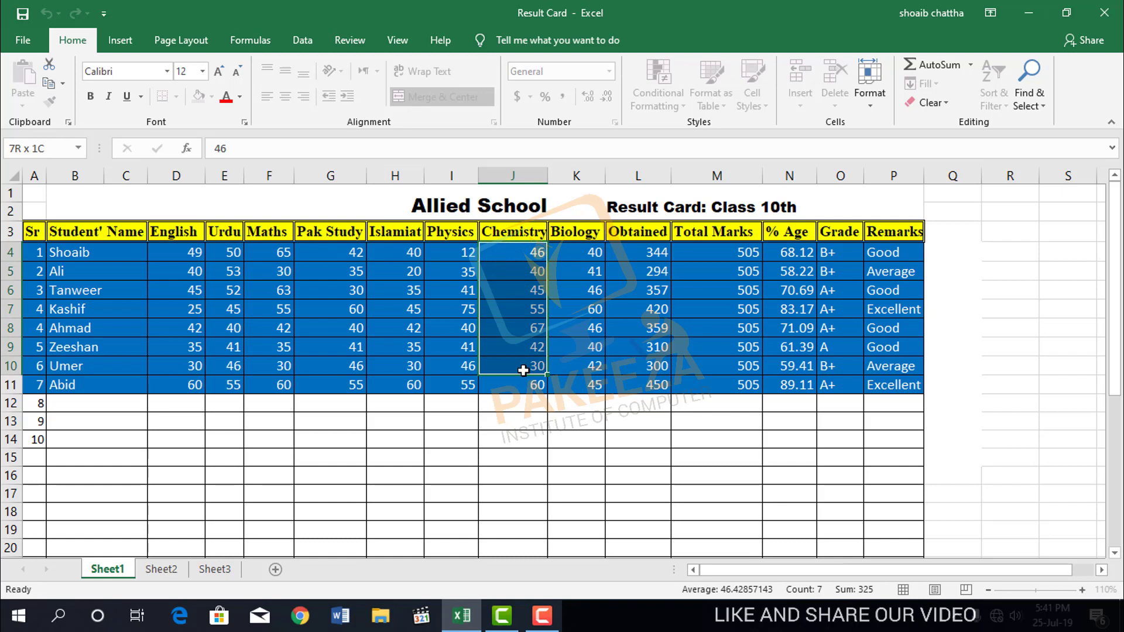
- Try totalling the Chemistry marks in J12 by applying AutoSum to J4:J12, and undo the total
{"action": "left_click_drag", "start_coordinate": [522, 370], "coordinate": [515, 401]}
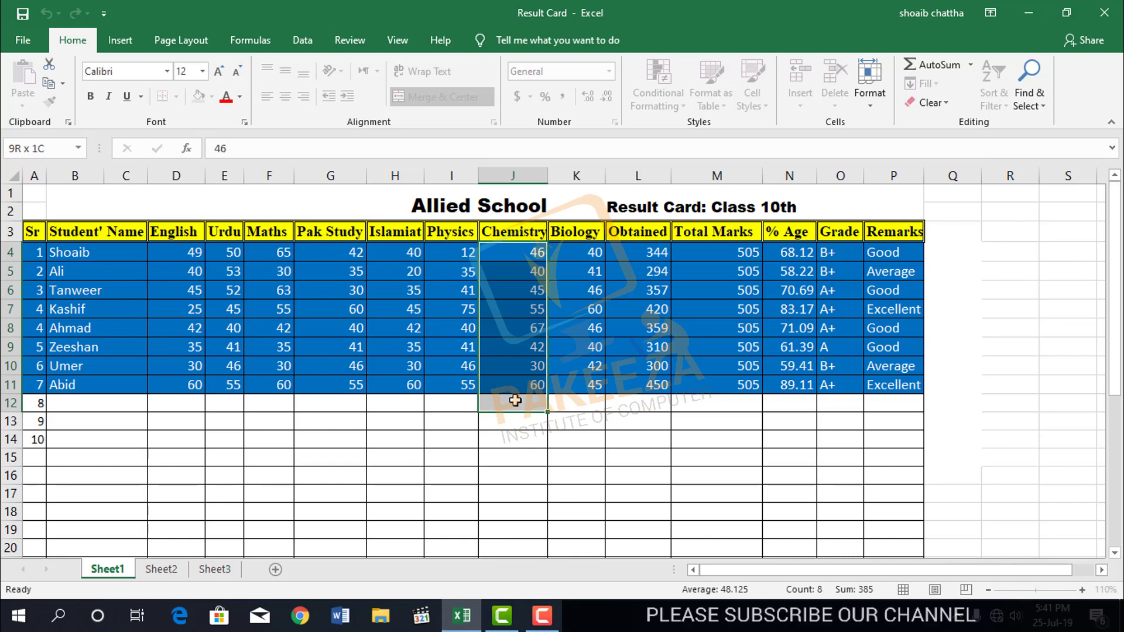
{"action": "left_click_drag", "start_coordinate": [515, 400], "coordinate": [515, 401]}
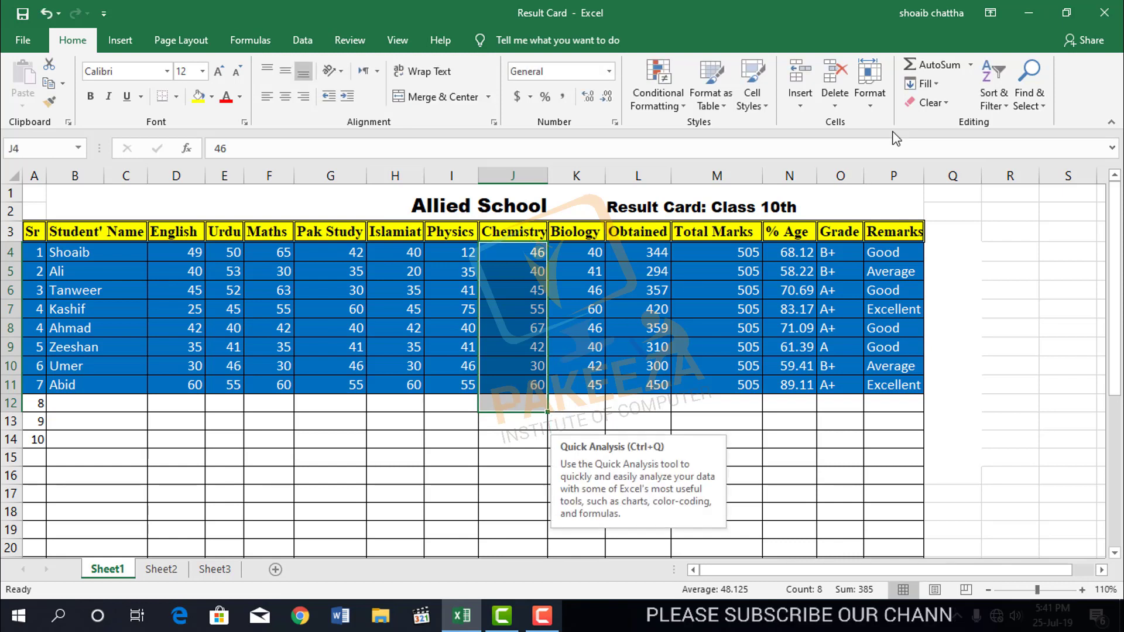
{"action": "left_click", "coordinate": [945, 65]}
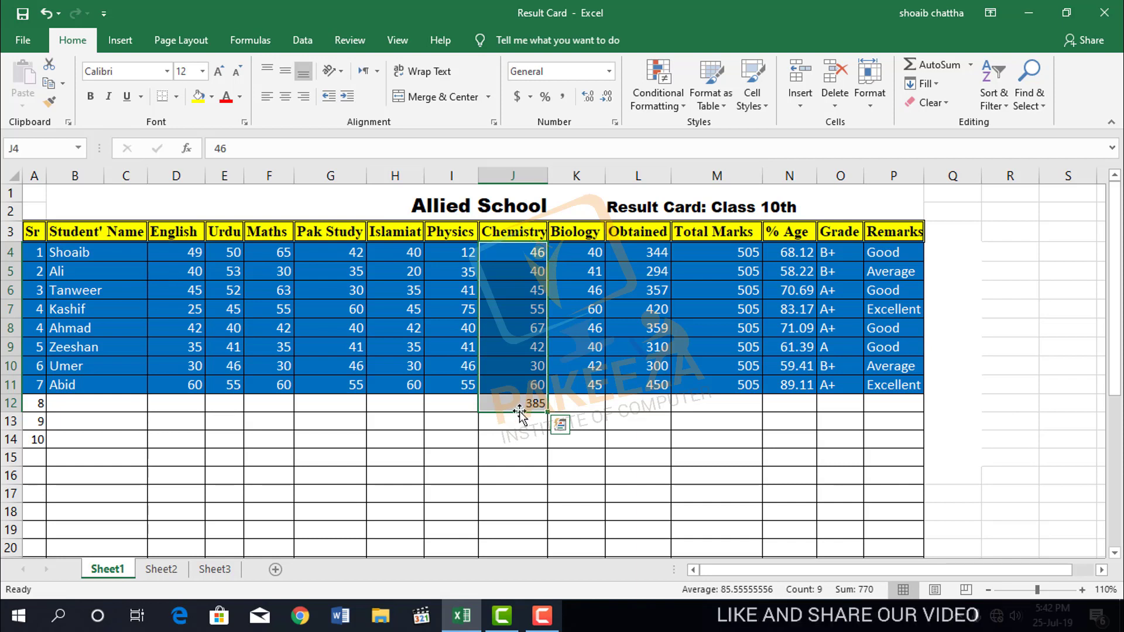
{"action": "left_click", "coordinate": [595, 409]}
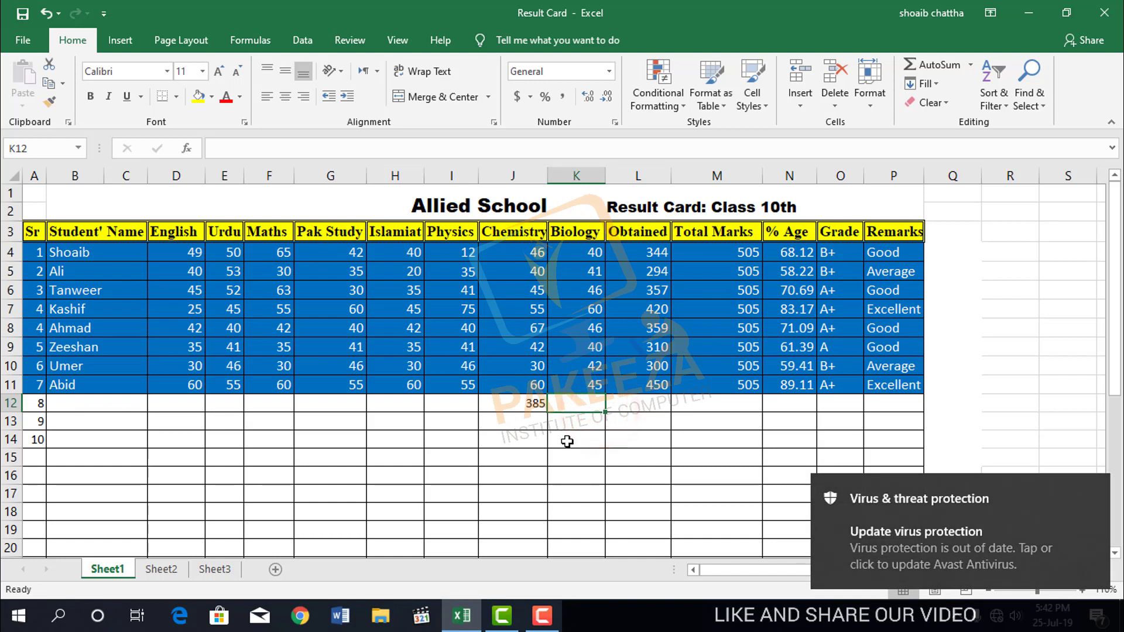
{"action": "left_click", "coordinate": [1091, 491]}
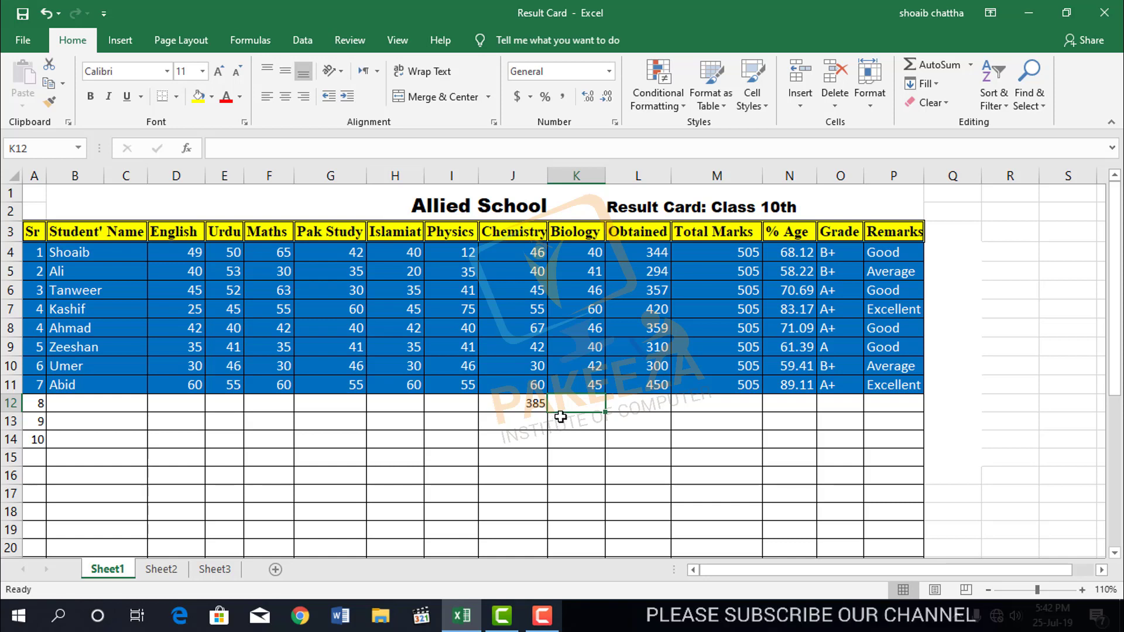
{"action": "key", "text": "ctrl+z"}
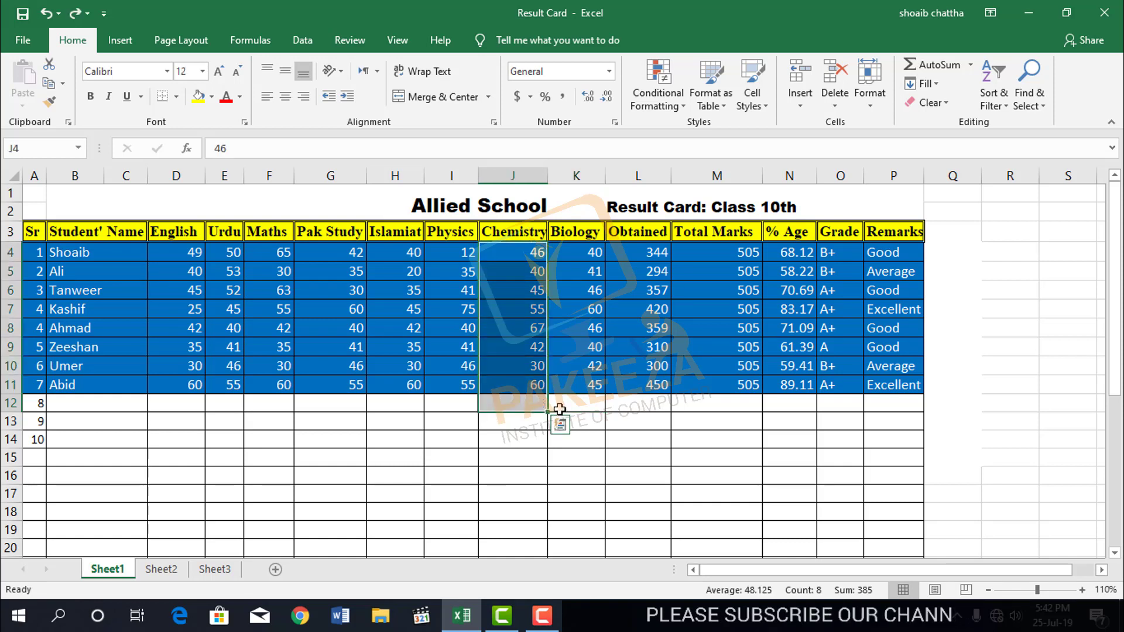
{"action": "left_click", "coordinate": [578, 418]}
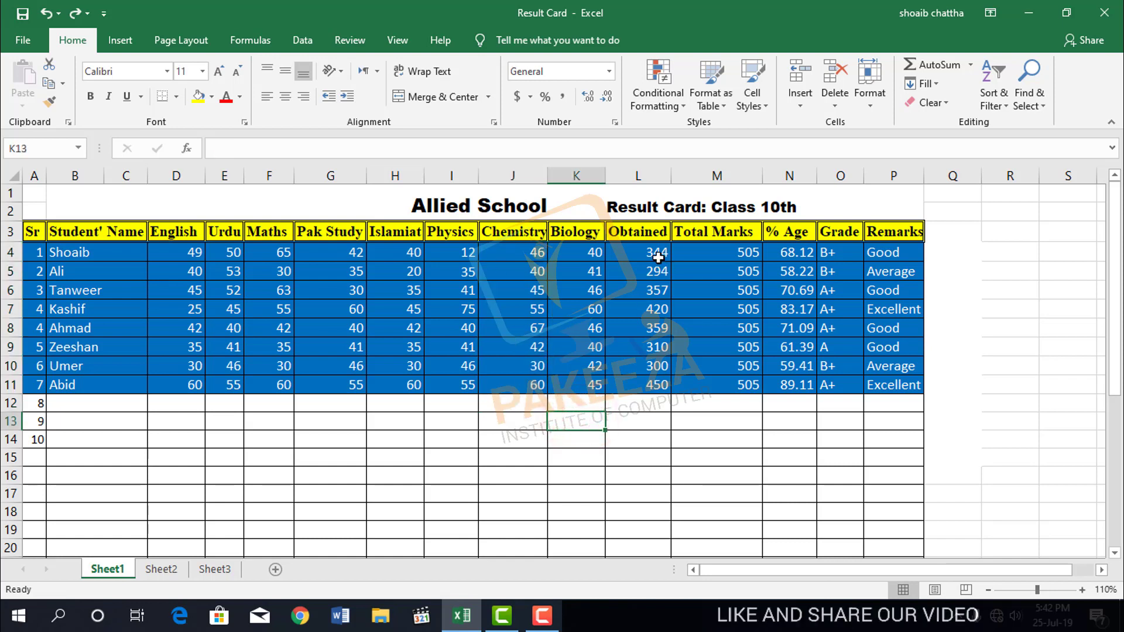
- Try totalling the Obtained marks in L12 by applying AutoSum to L4:L12, and undo the total
{"action": "left_click_drag", "start_coordinate": [655, 253], "coordinate": [655, 399]}
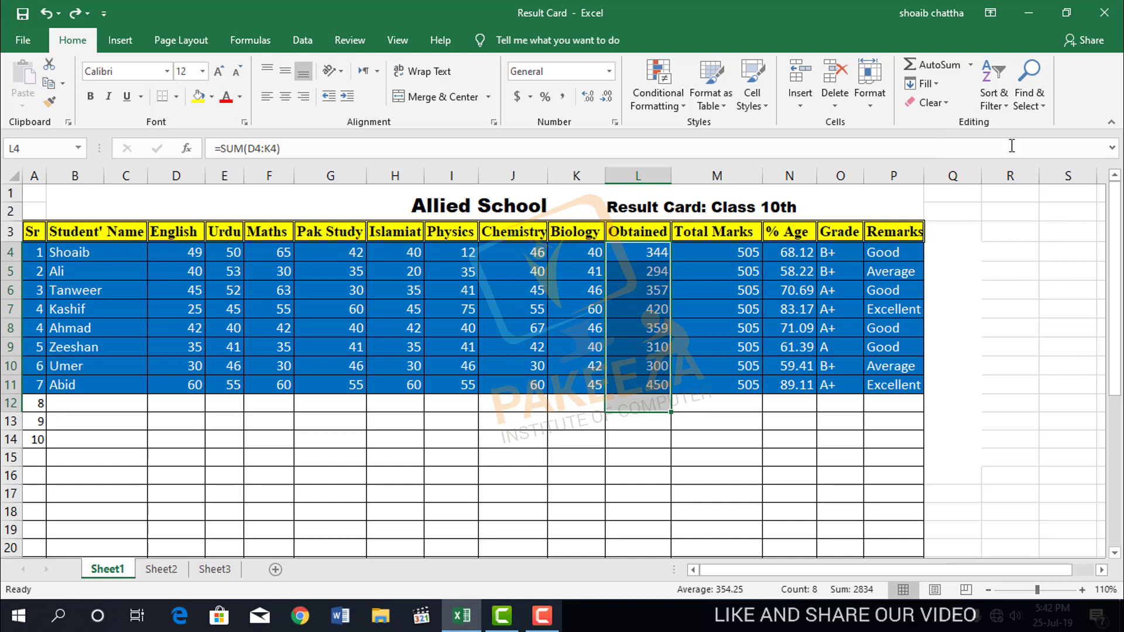
{"action": "left_click", "coordinate": [940, 63]}
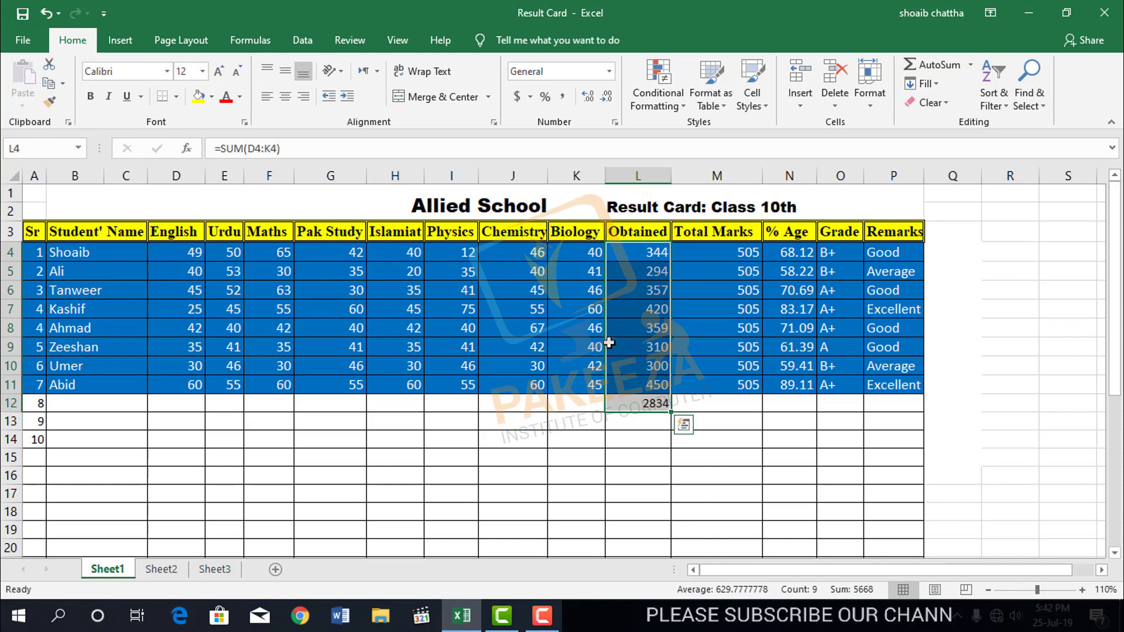
{"action": "key", "text": "ctrl+z"}
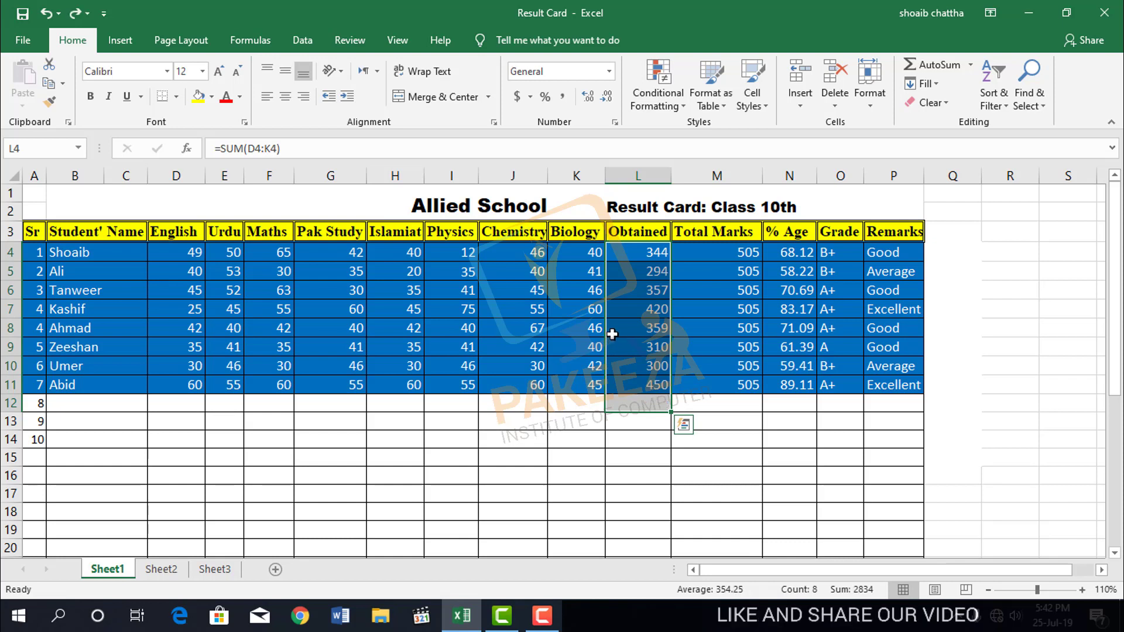
{"action": "left_click", "coordinate": [723, 419]}
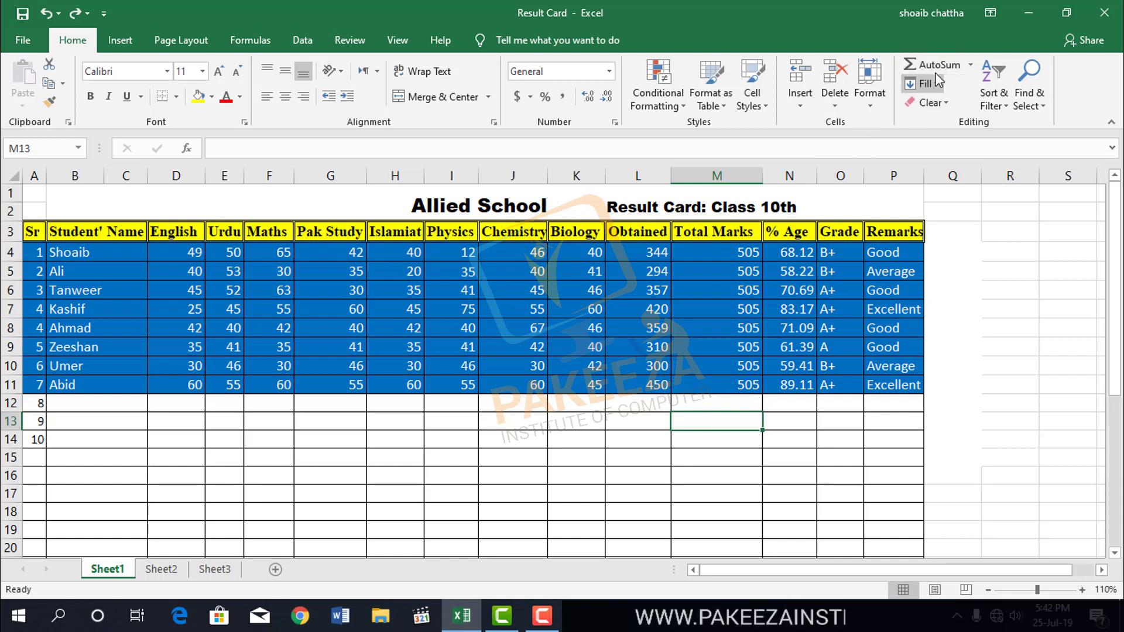
- Try the Sum function from the AutoSum choices on the Obtained marks in L4:L12, and undo it
{"action": "left_click", "coordinate": [971, 67]}
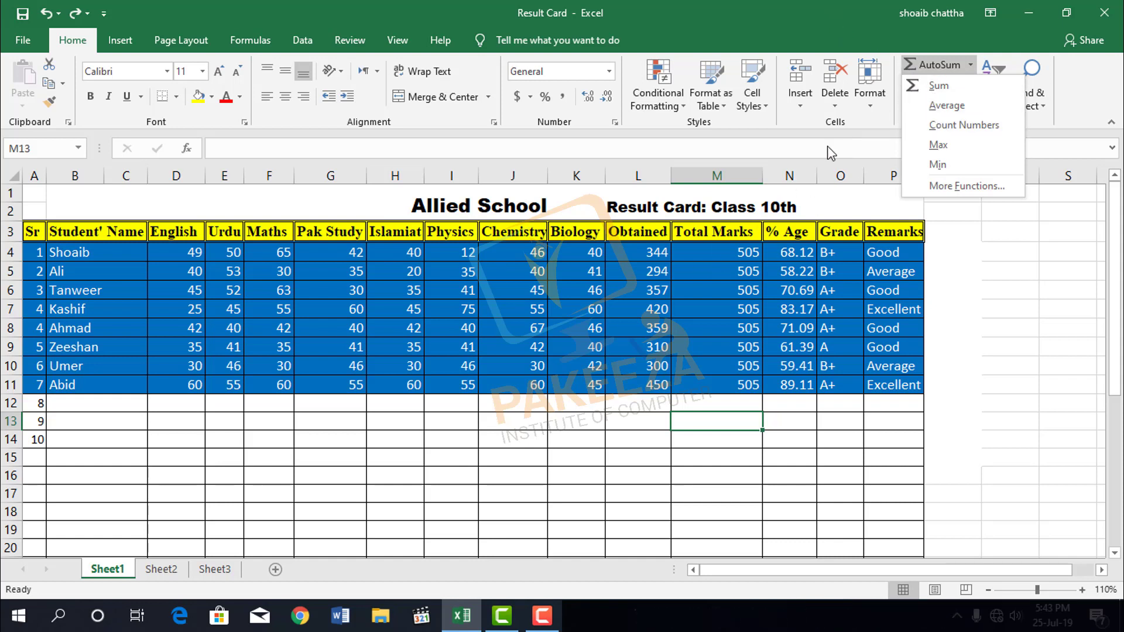
{"action": "left_click", "coordinate": [638, 420]}
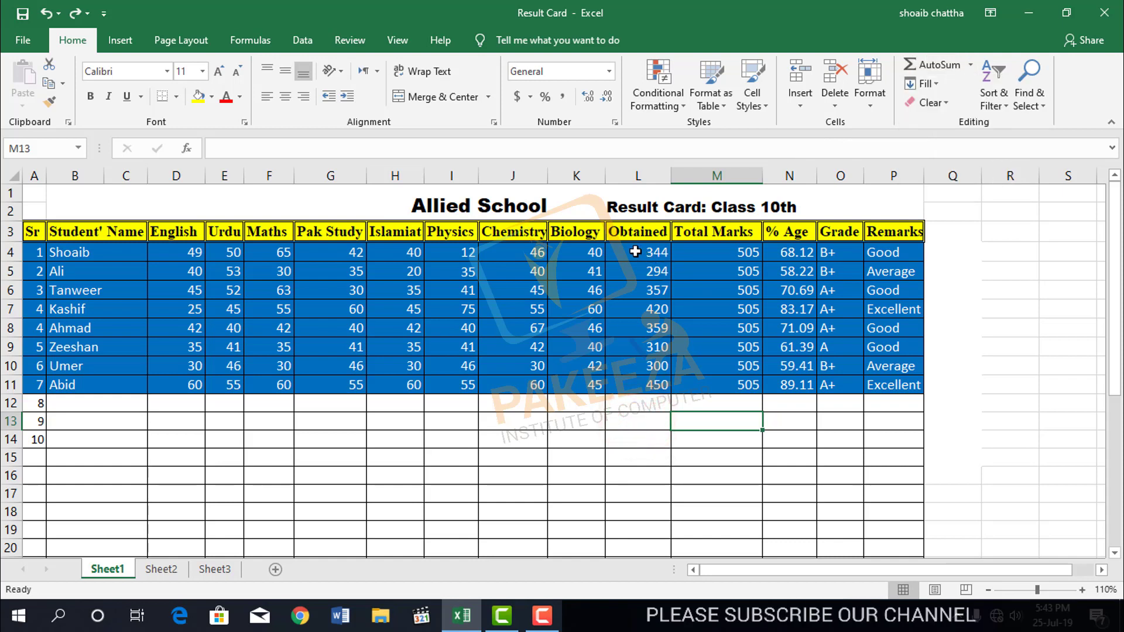
{"action": "left_click_drag", "start_coordinate": [635, 251], "coordinate": [650, 402]}
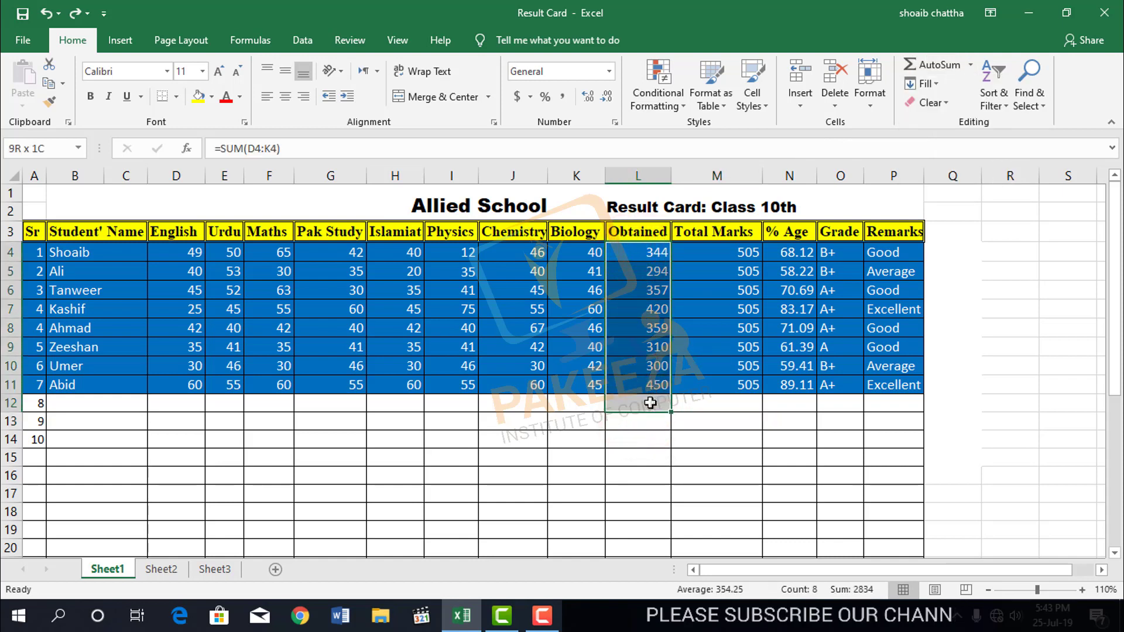
{"action": "left_click", "coordinate": [970, 64]}
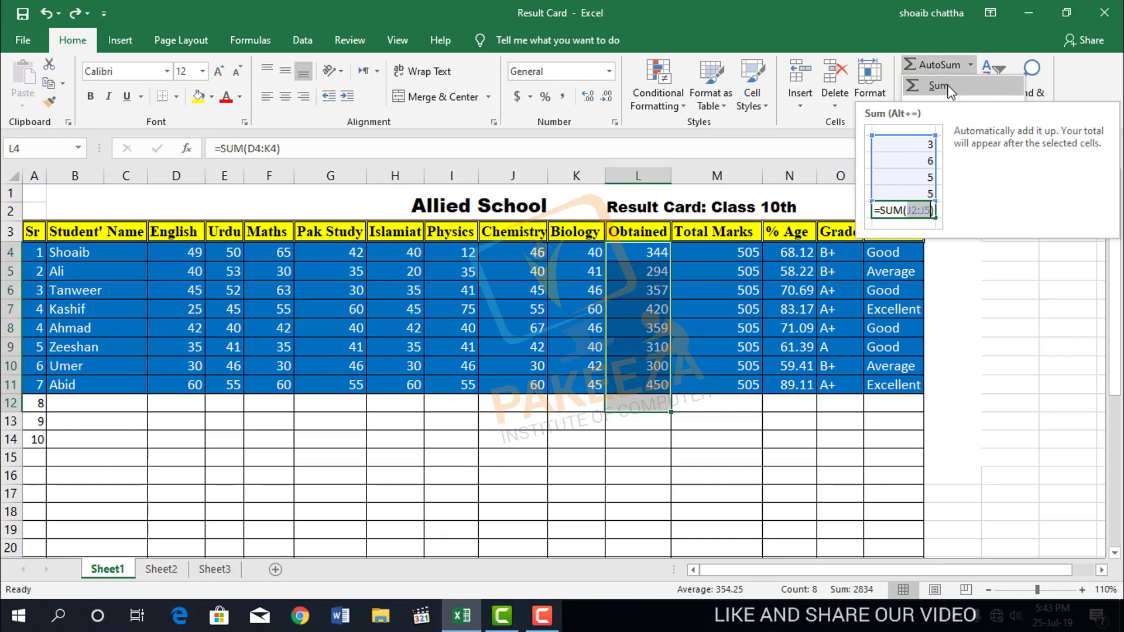
{"action": "left_click", "coordinate": [938, 86]}
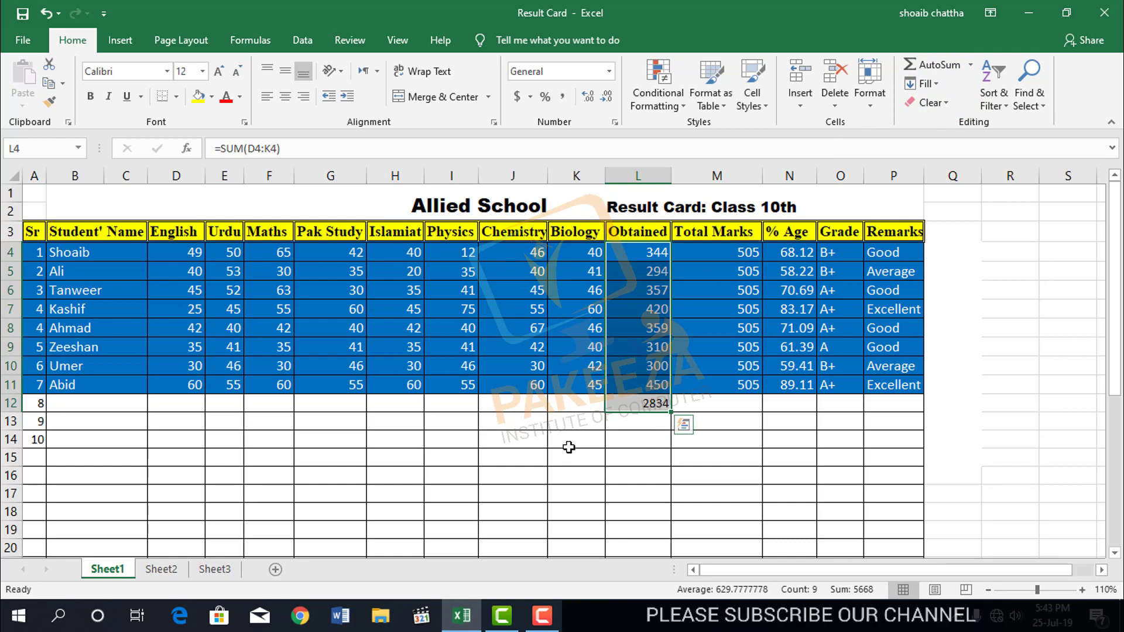
{"action": "key", "text": "ctrl+z"}
{"action": "left_click", "coordinate": [745, 419]}
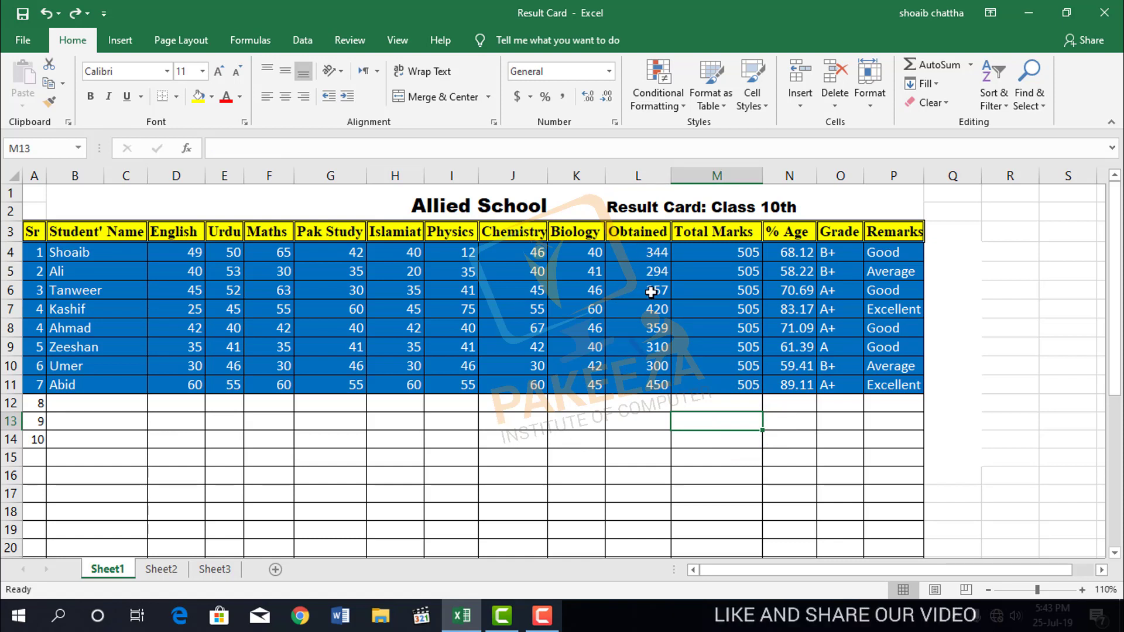
- Try totalling the Obtained marks with the manually written formula =sum(L4:L11) in cell L13, and undo the entry
{"action": "left_click", "coordinate": [646, 422]}
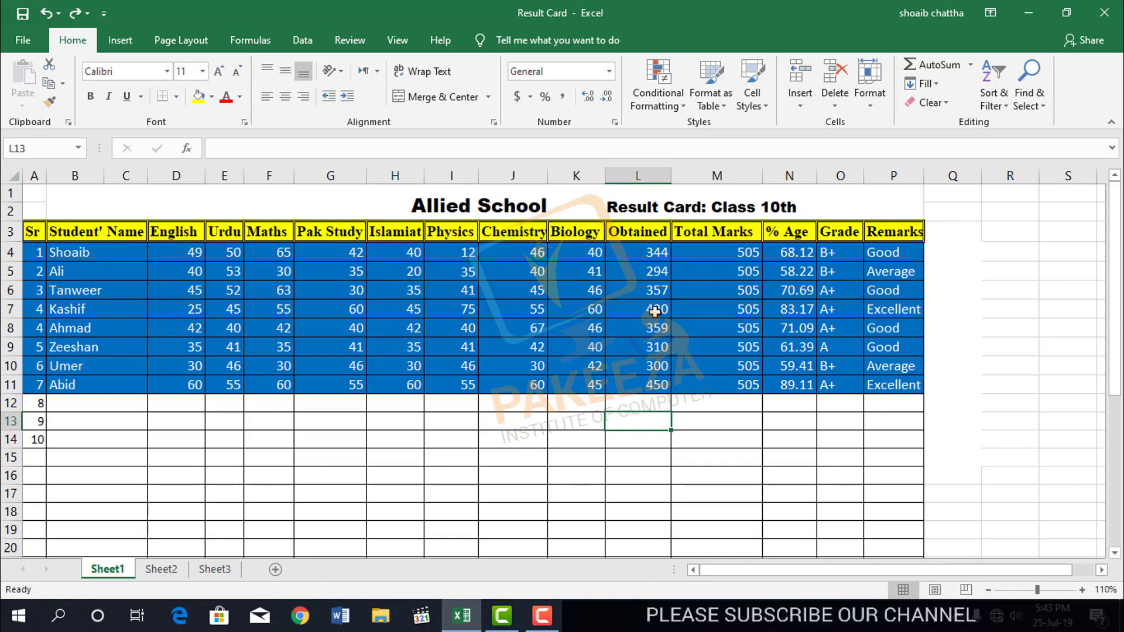
{"action": "left_click", "coordinate": [652, 254]}
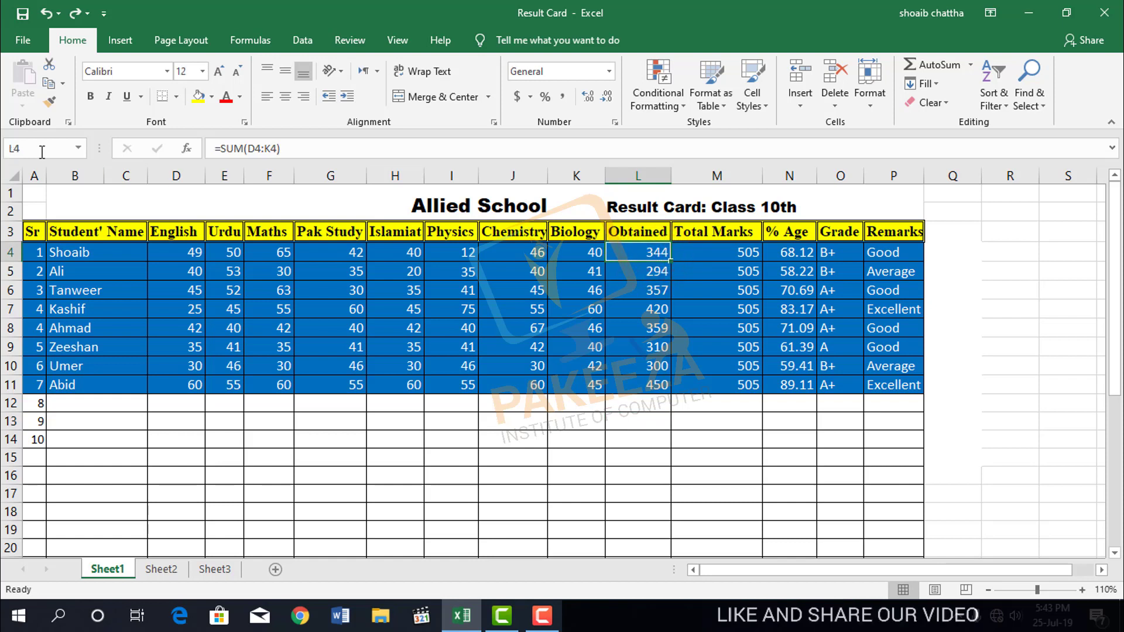
{"action": "left_click", "coordinate": [650, 418]}
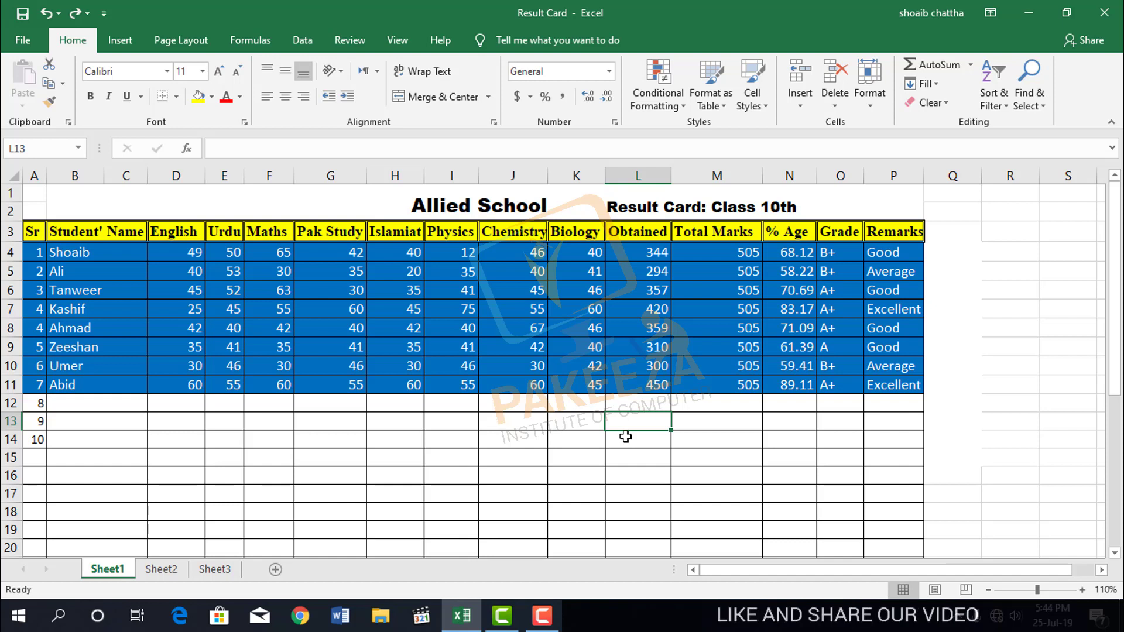
{"action": "type", "text": "="}
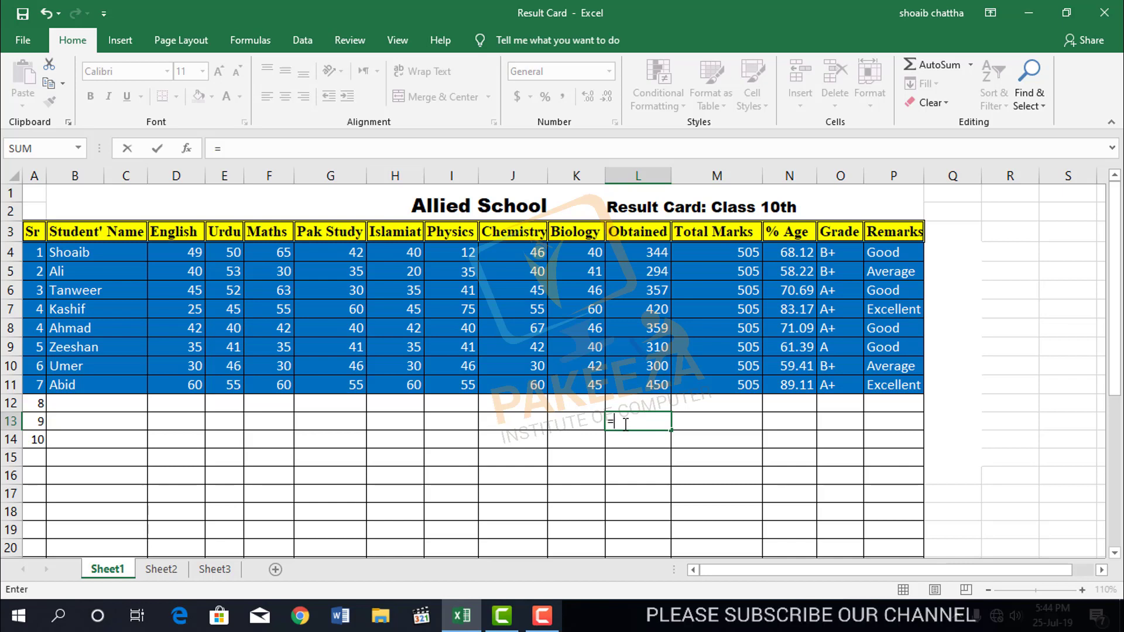
{"action": "type", "text": "s"}
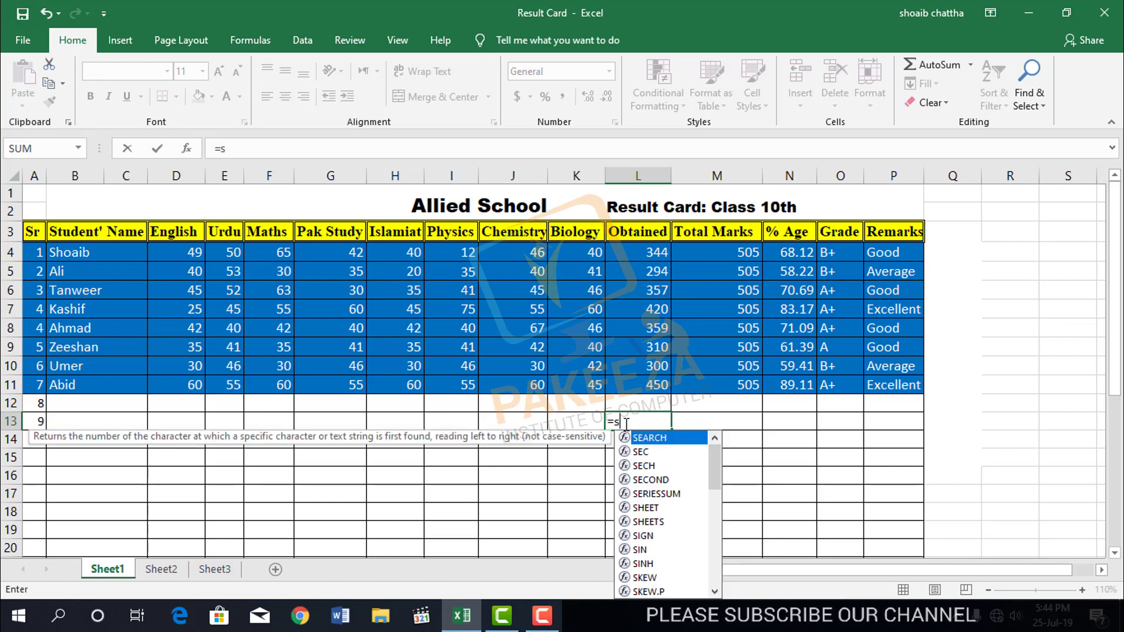
{"action": "type", "text": "um"}
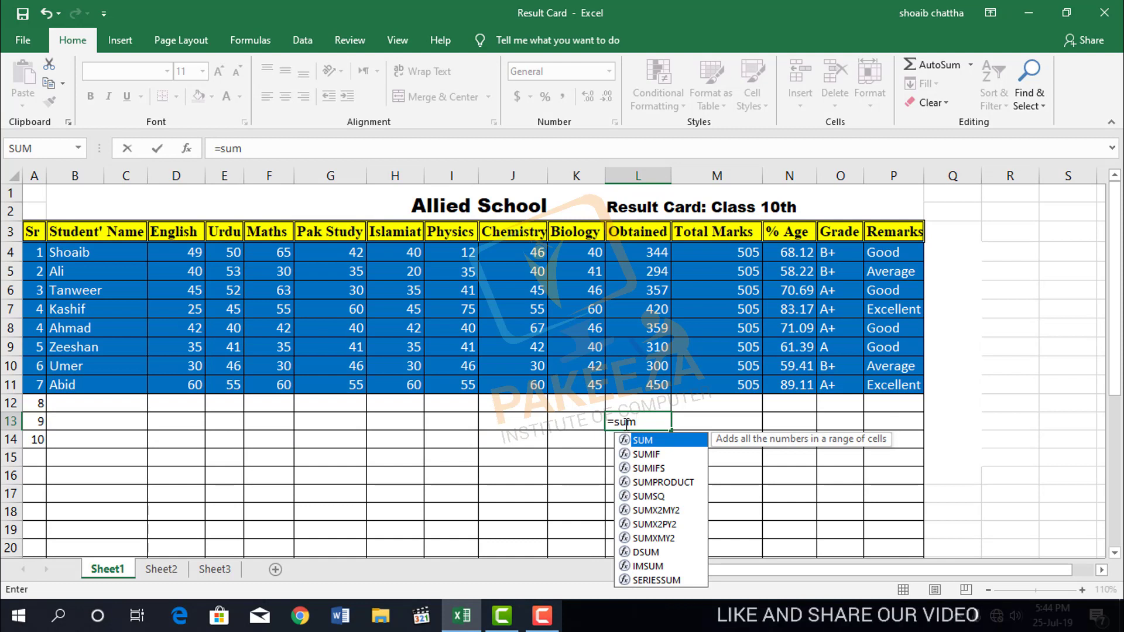
{"action": "type", "text": "("}
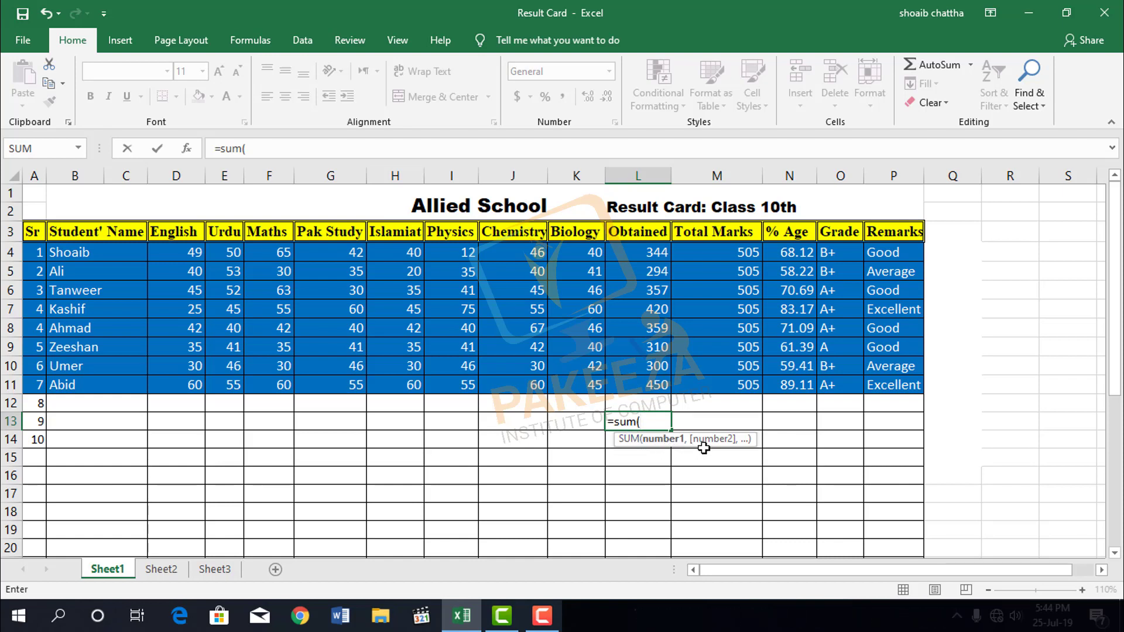
{"action": "left_click", "coordinate": [654, 255]}
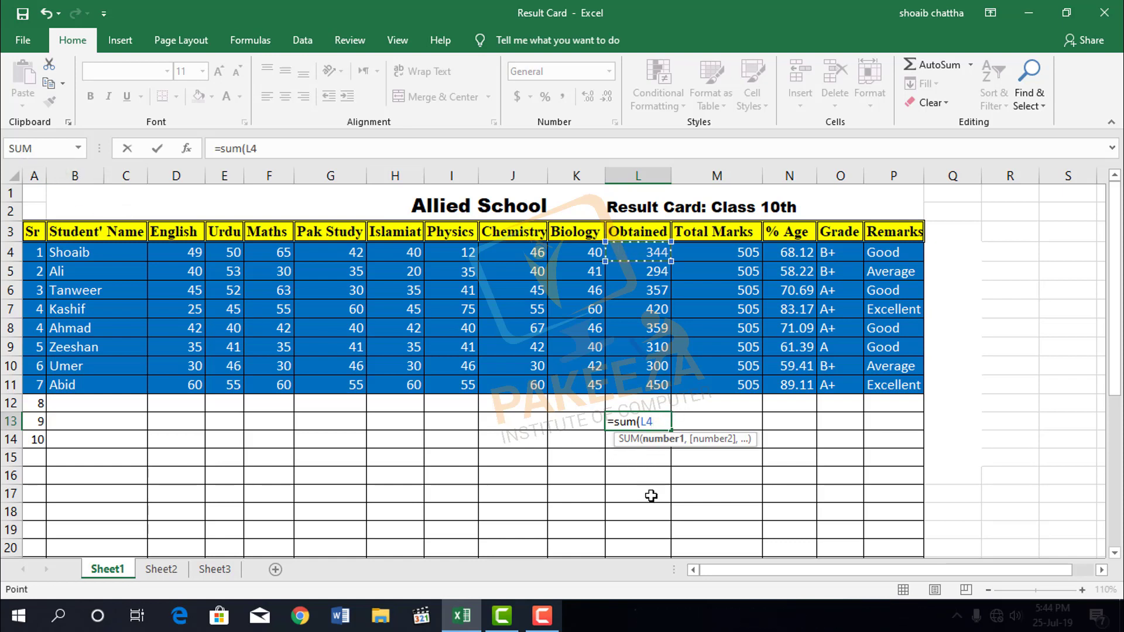
{"action": "type", "text": "\""}
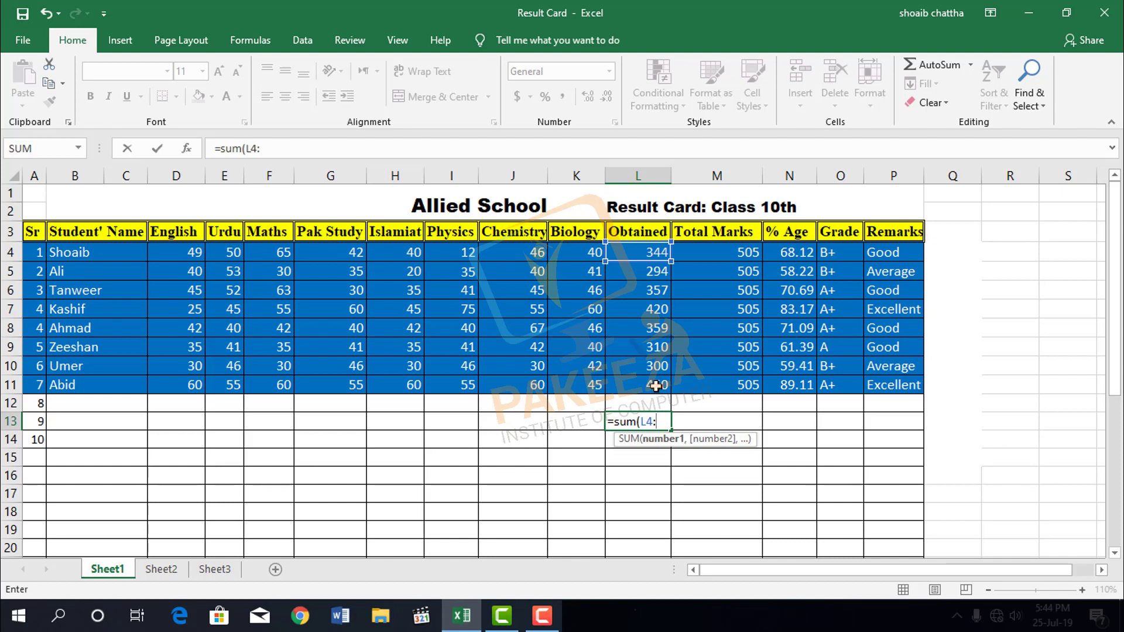
{"action": "left_click", "coordinate": [654, 386]}
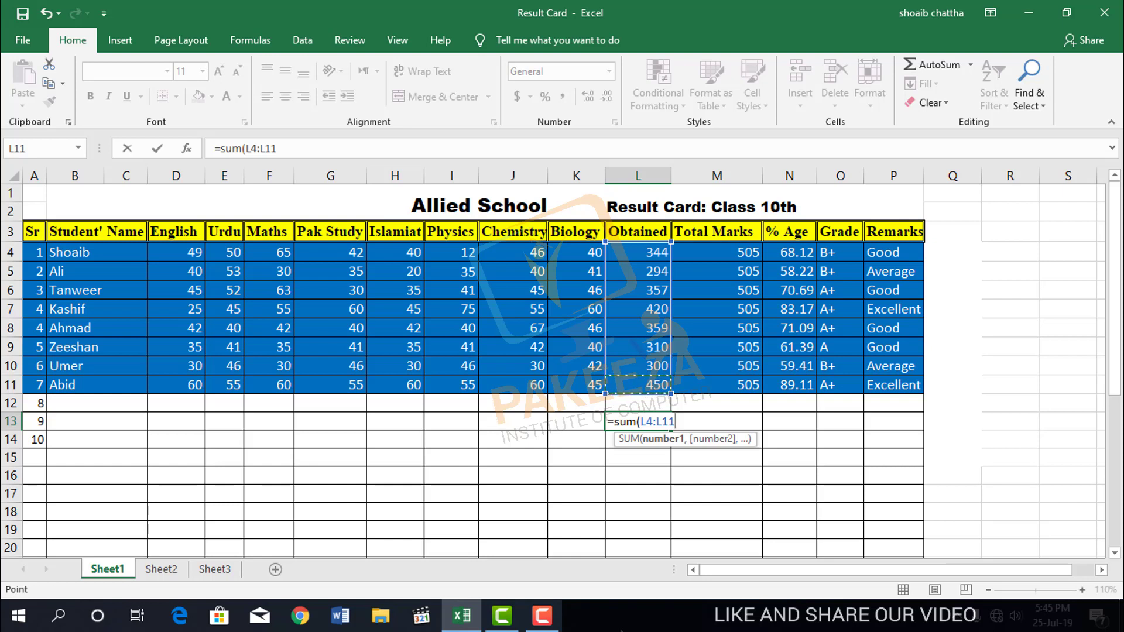
{"action": "type", "text": ")"}
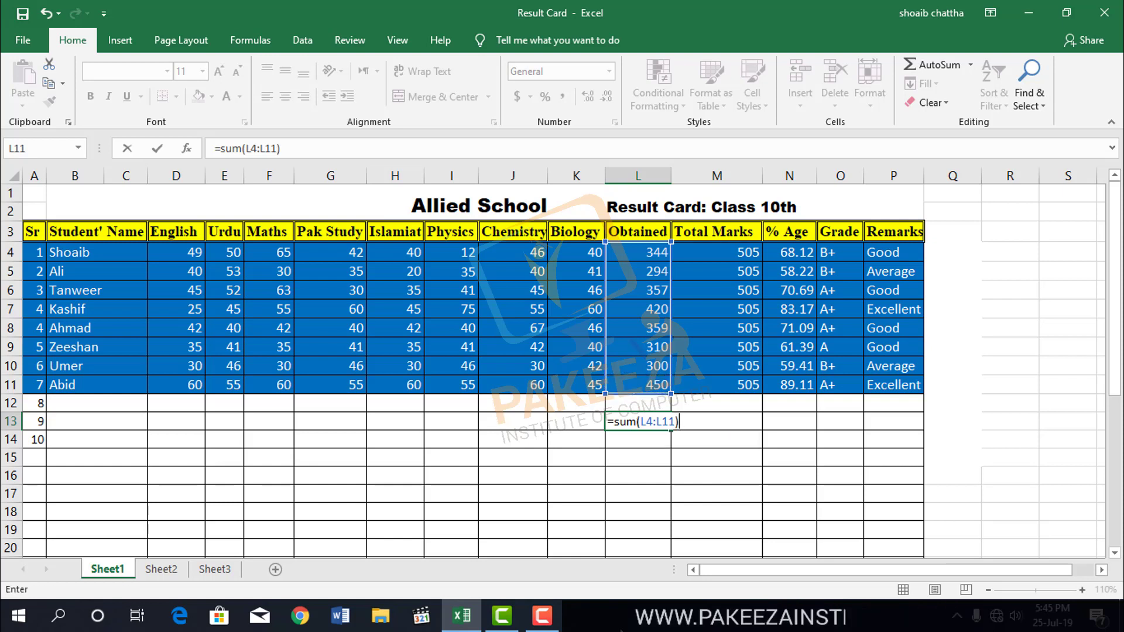
{"action": "key", "text": "Return"}
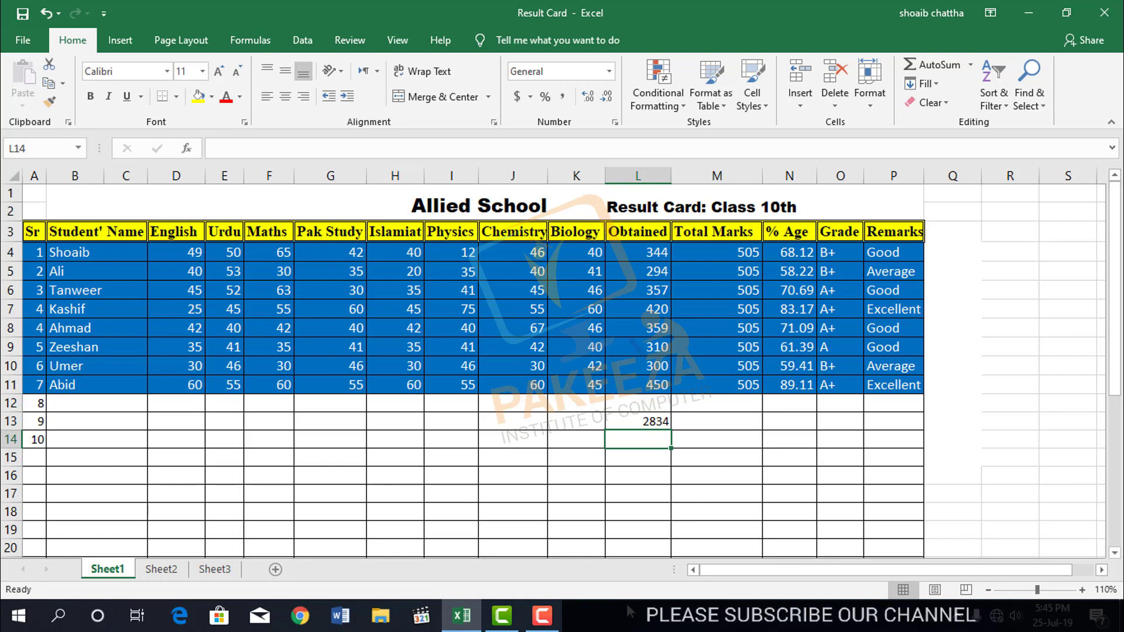
{"action": "key", "text": "ctrl+z"}
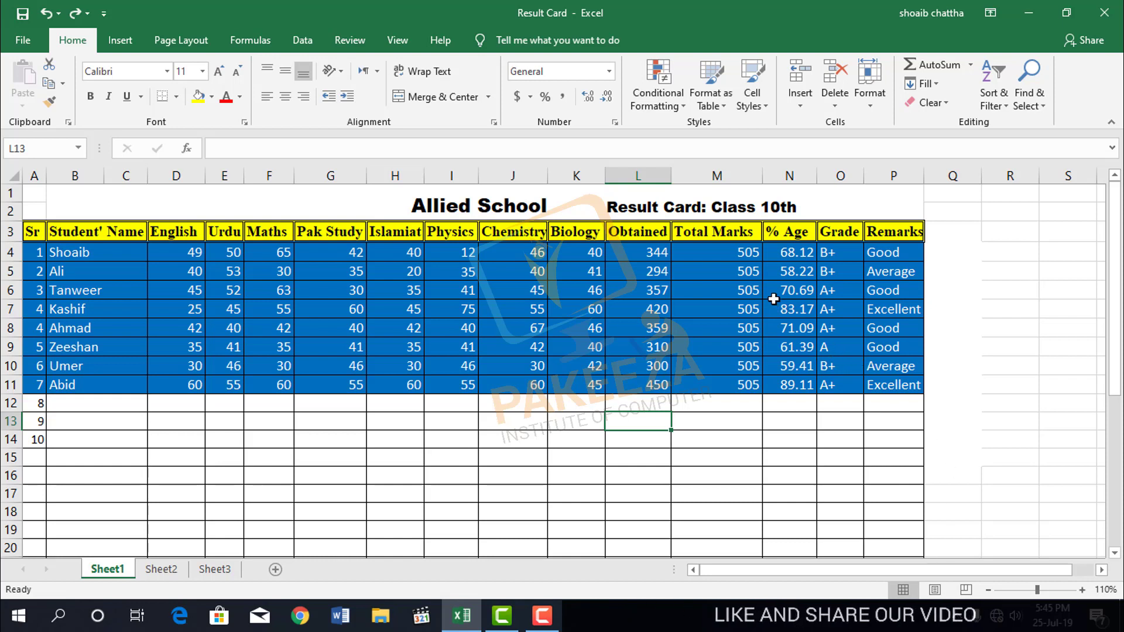
{"action": "left_click", "coordinate": [970, 64]}
{"action": "left_click", "coordinate": [715, 468]}
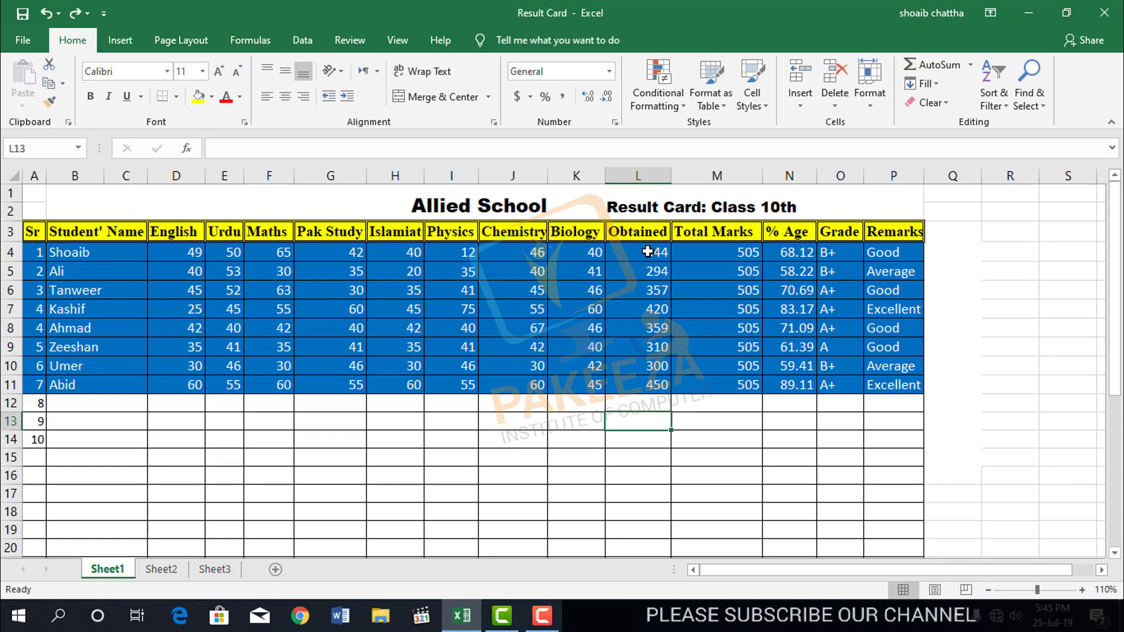
{"action": "left_click", "coordinate": [344, 444]}
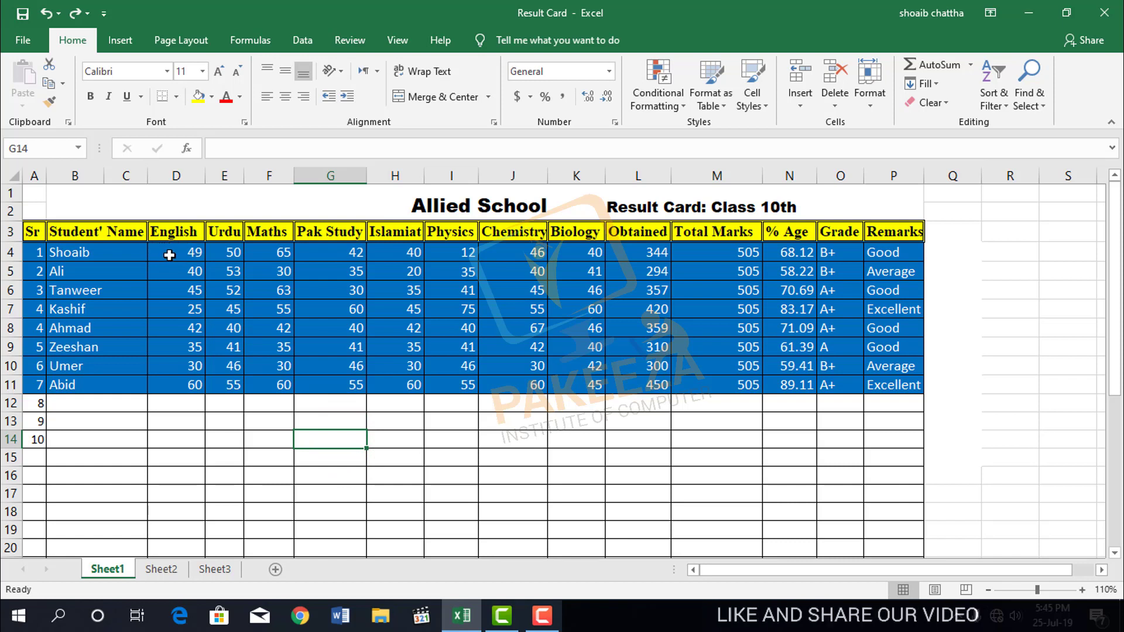
{"action": "left_click", "coordinate": [218, 403]}
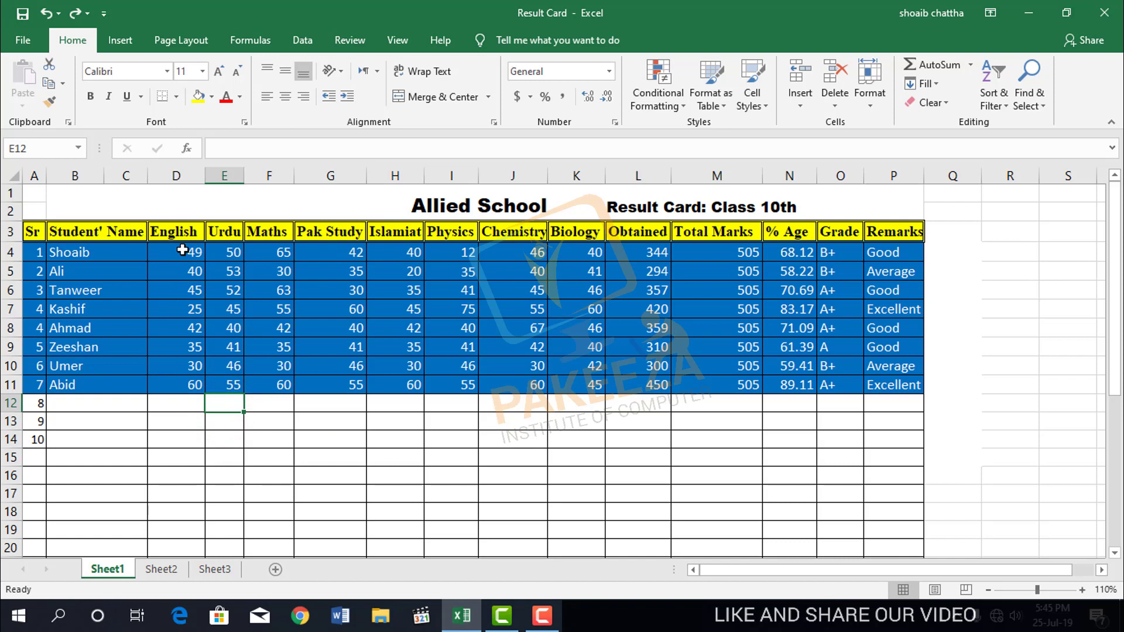
- Apply the AutoSum Average function to the English marks in D4:D12 and the Urdu marks in E4:E12
{"action": "left_click_drag", "start_coordinate": [182, 250], "coordinate": [181, 400]}
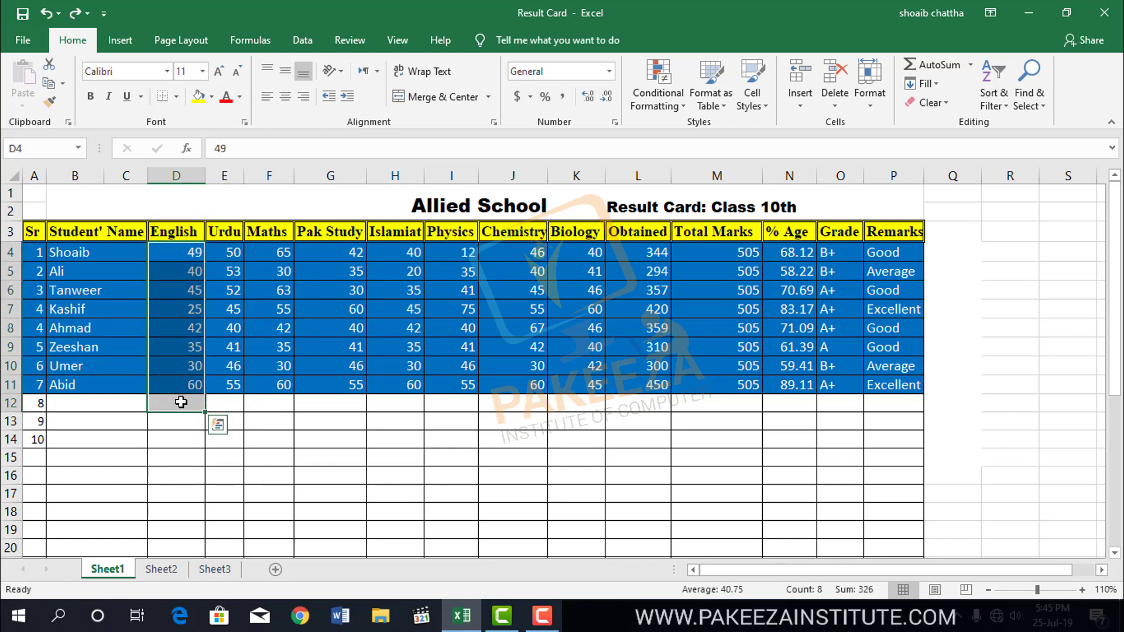
{"action": "left_click", "coordinate": [971, 65]}
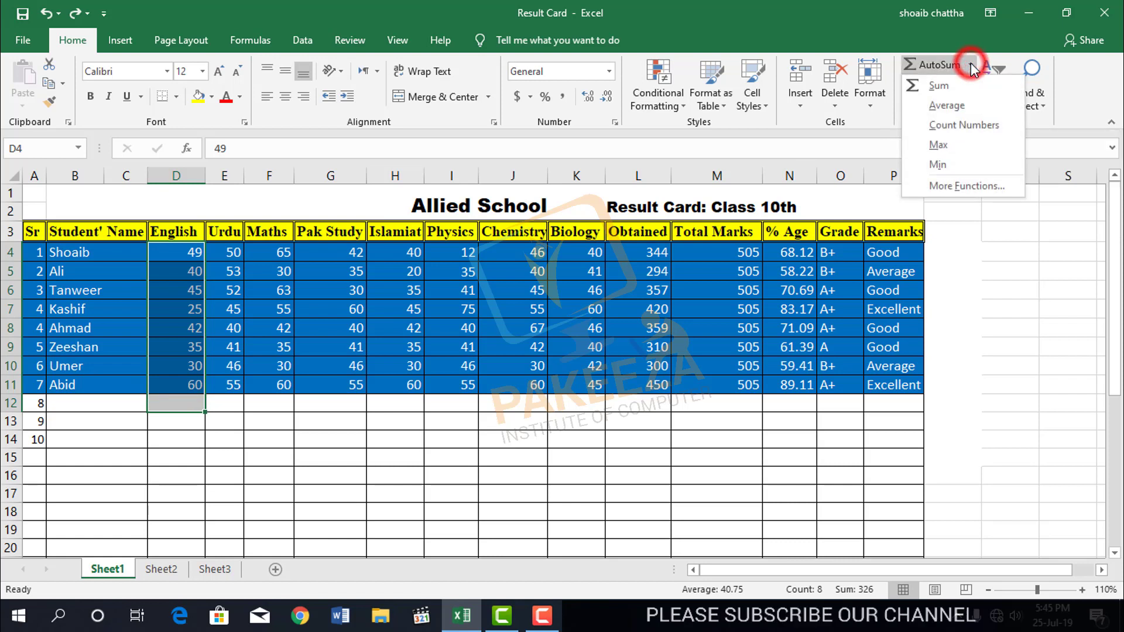
{"action": "left_click", "coordinate": [944, 107]}
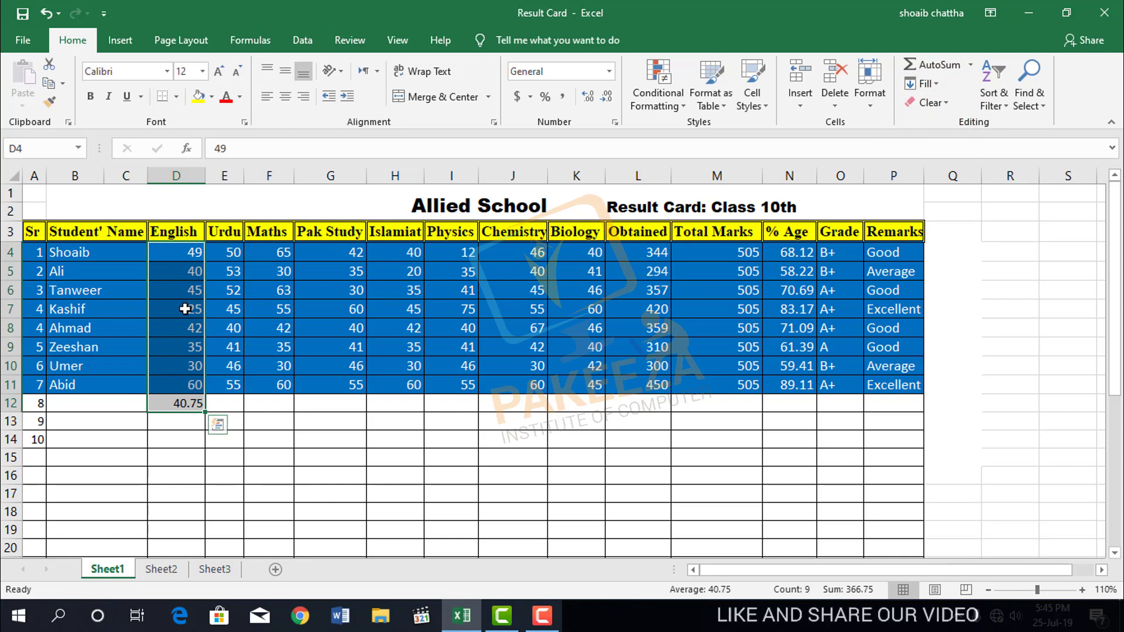
{"action": "left_click", "coordinate": [264, 421]}
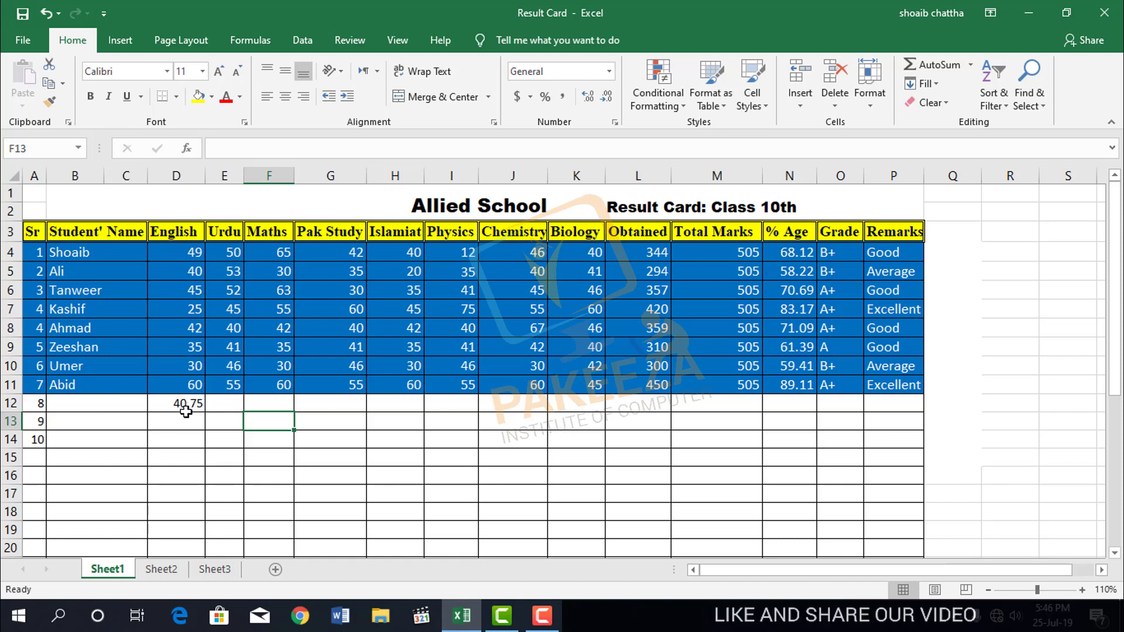
{"action": "left_click_drag", "start_coordinate": [236, 250], "coordinate": [228, 403]}
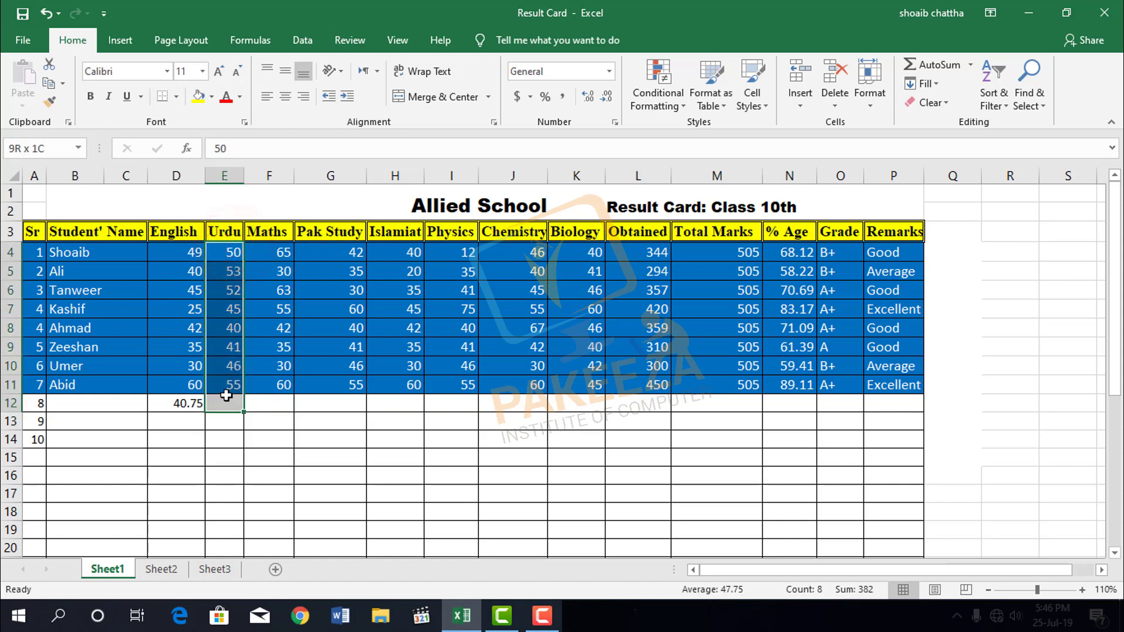
{"action": "left_click", "coordinate": [970, 64]}
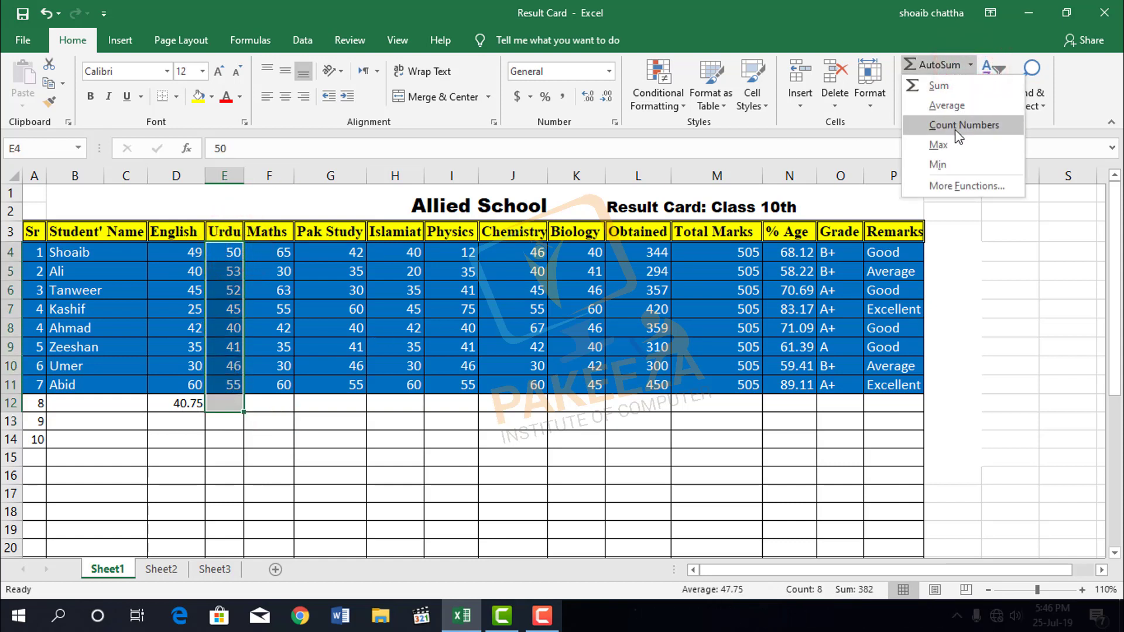
{"action": "left_click", "coordinate": [951, 105]}
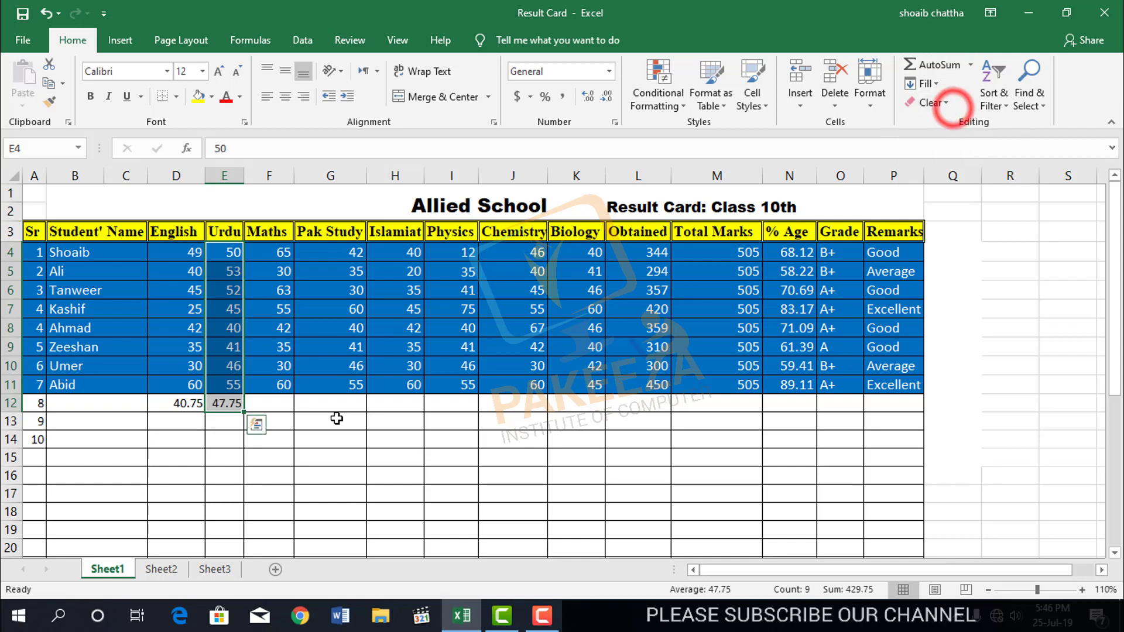
{"action": "left_click", "coordinate": [314, 439]}
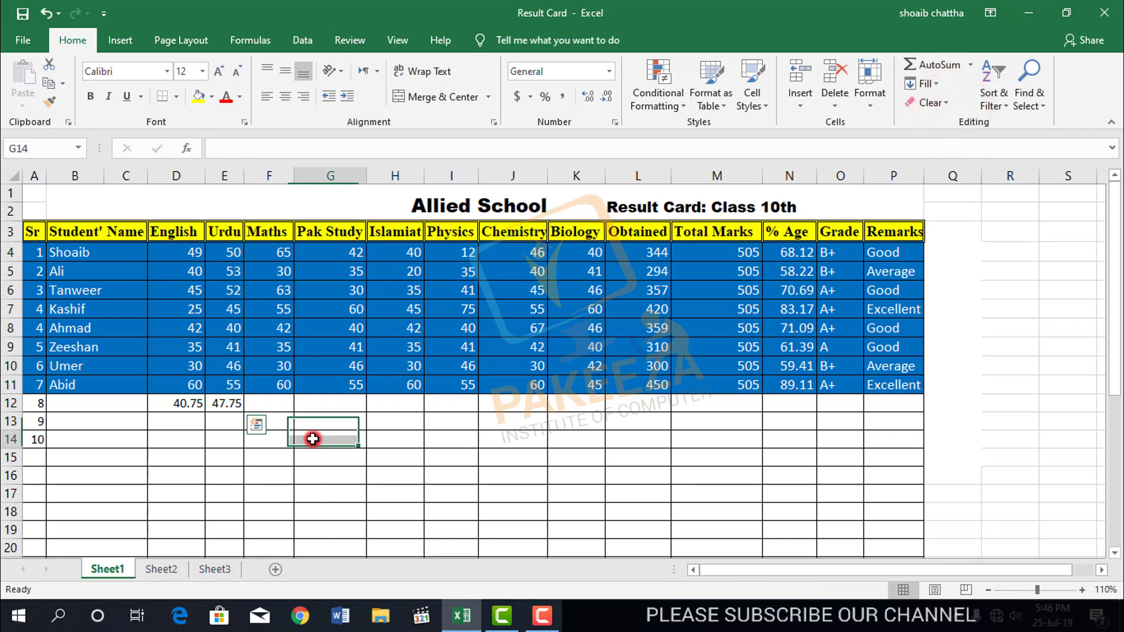
- Apply the AutoSum Average function to the Maths marks in F4:F12 and the Pak Study marks in G4:G12
{"action": "left_click", "coordinate": [277, 250]}
{"action": "left_click_drag", "start_coordinate": [276, 251], "coordinate": [270, 404]}
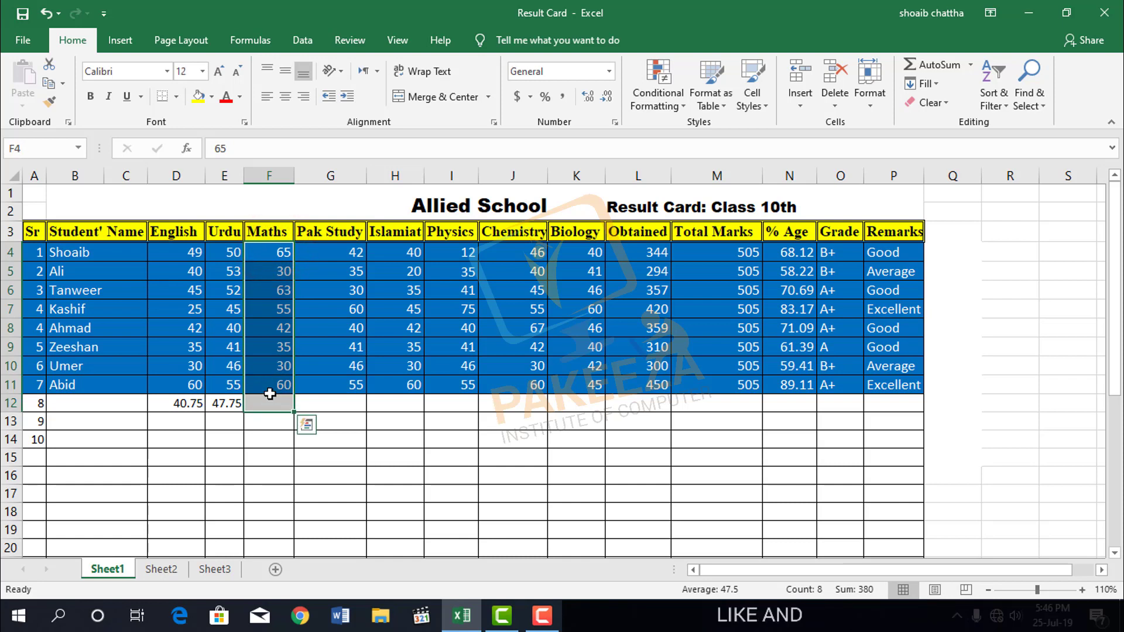
{"action": "left_click", "coordinate": [971, 65]}
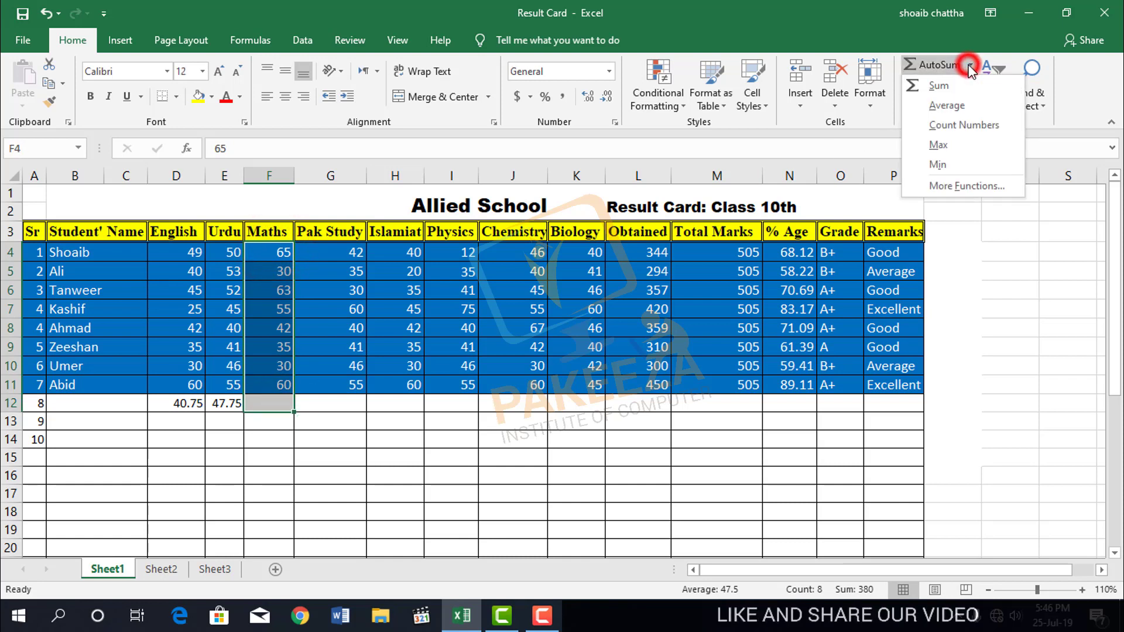
{"action": "left_click", "coordinate": [942, 106]}
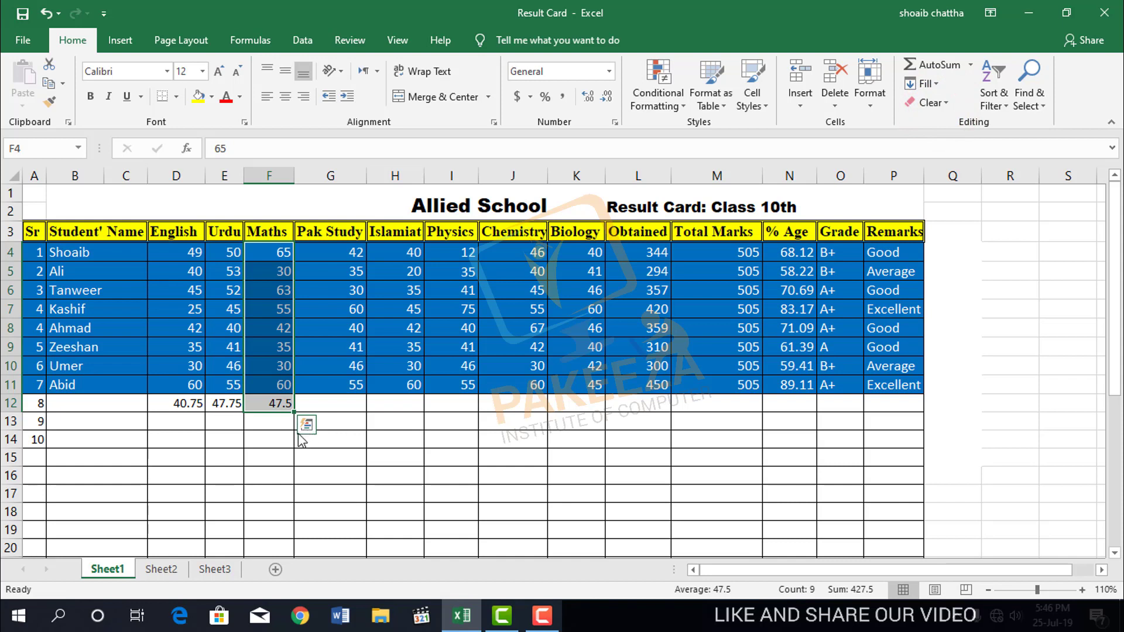
{"action": "left_click_drag", "start_coordinate": [359, 252], "coordinate": [359, 403]}
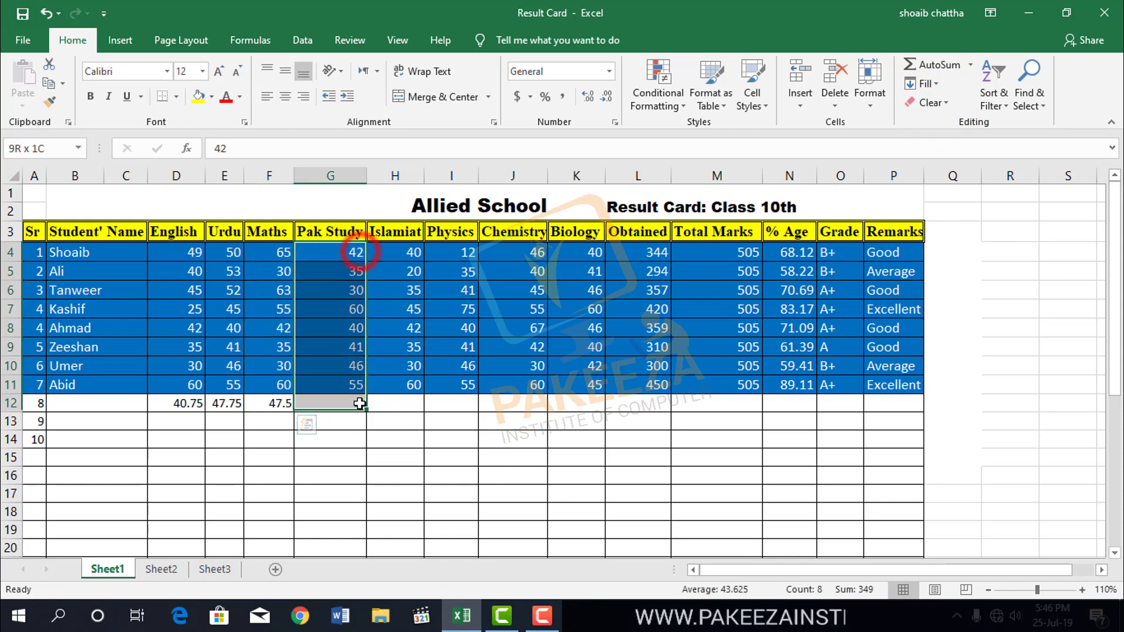
{"action": "left_click", "coordinate": [971, 65]}
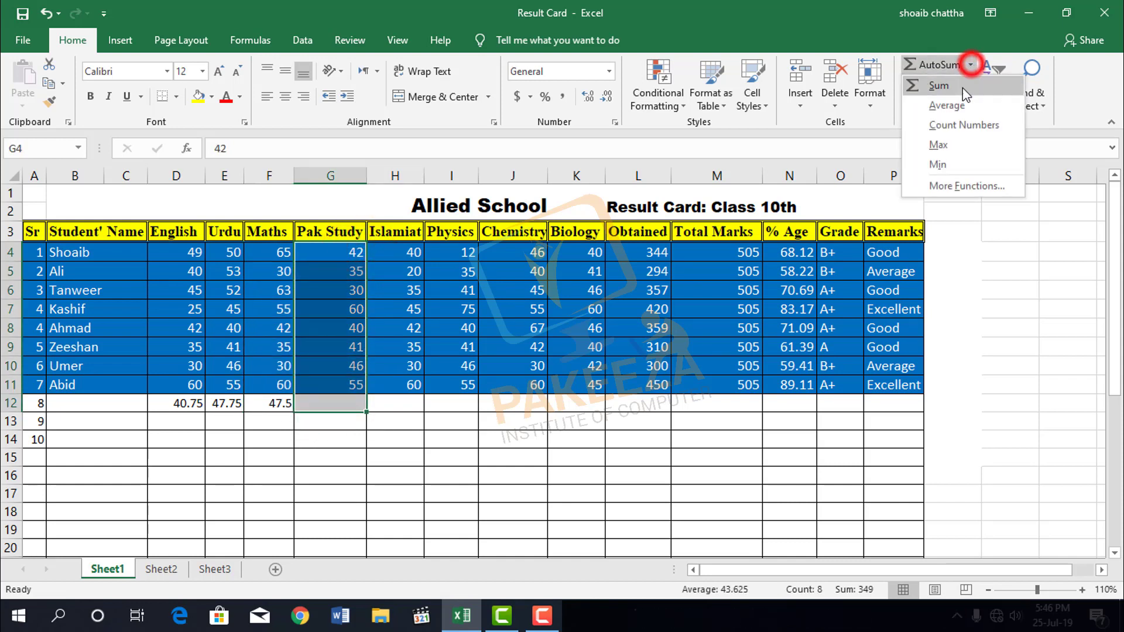
{"action": "left_click", "coordinate": [943, 106]}
{"action": "left_click", "coordinate": [464, 449]}
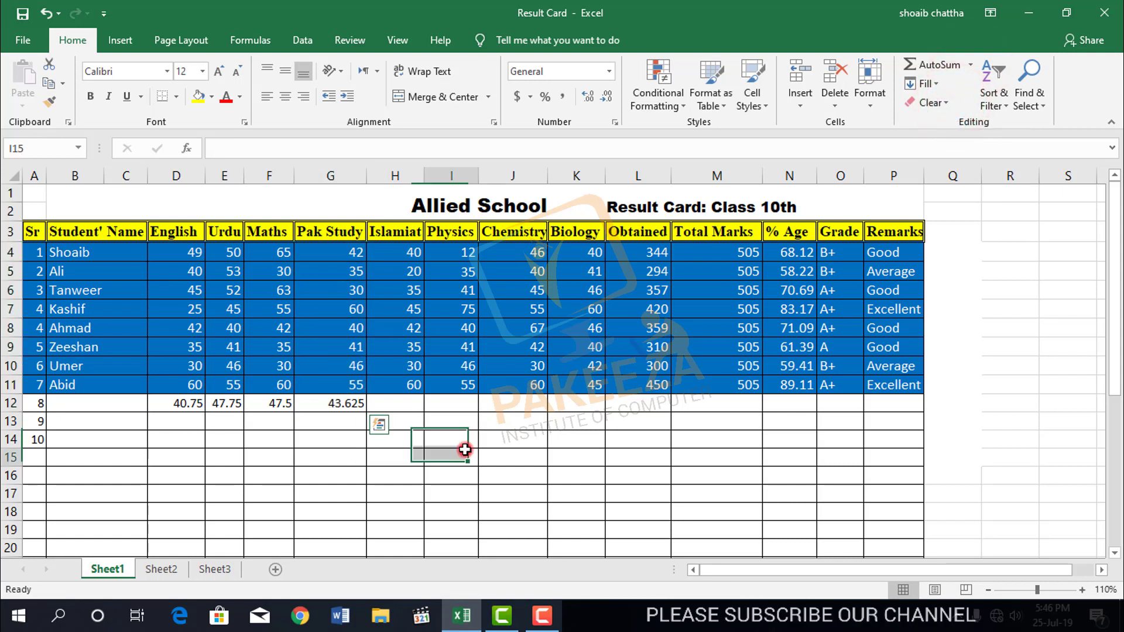
- Average the Islamiat marks in H4:H12, and the Physics and Chemistry marks together in I4:J12, with the AutoSum Average function
{"action": "left_click_drag", "start_coordinate": [410, 252], "coordinate": [421, 411]}
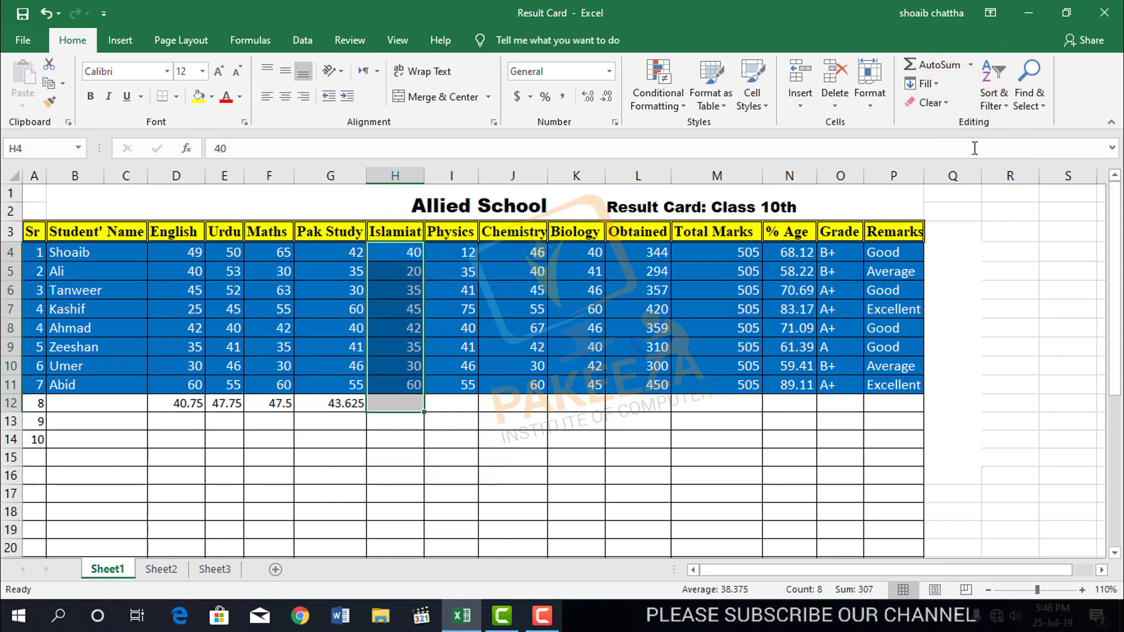
{"action": "left_click", "coordinate": [971, 66]}
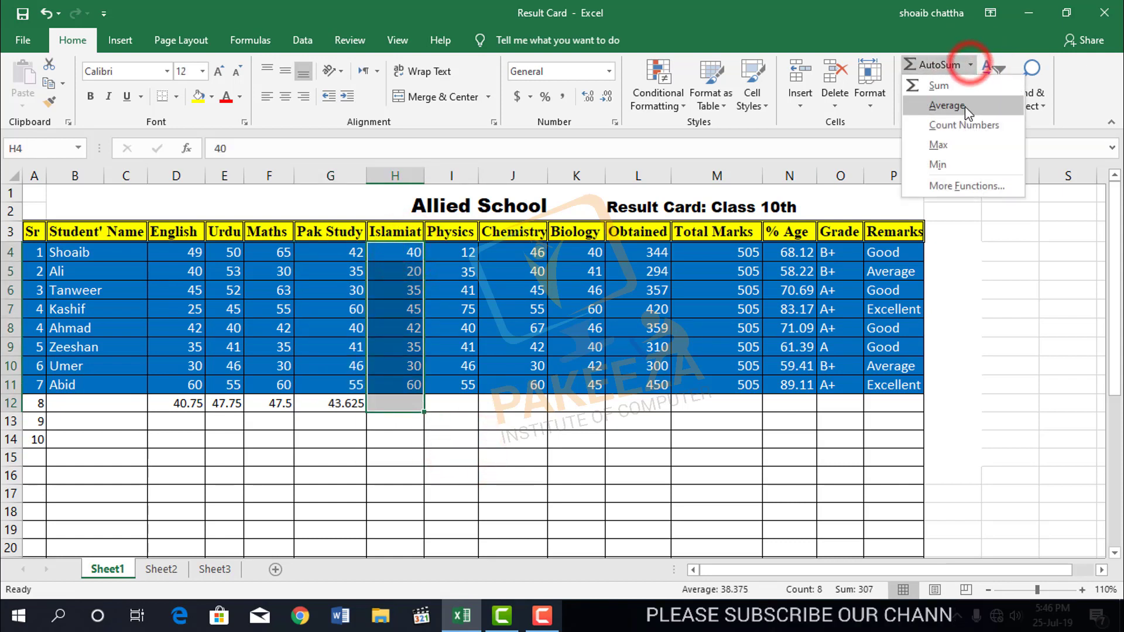
{"action": "left_click", "coordinate": [965, 106]}
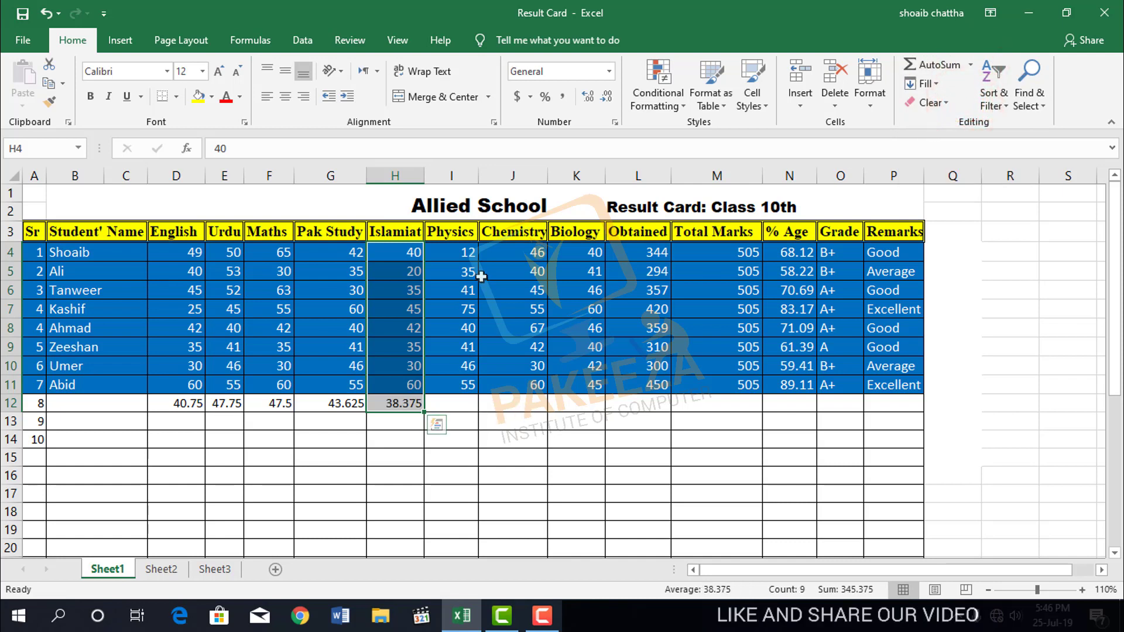
{"action": "left_click_drag", "start_coordinate": [470, 253], "coordinate": [515, 404]}
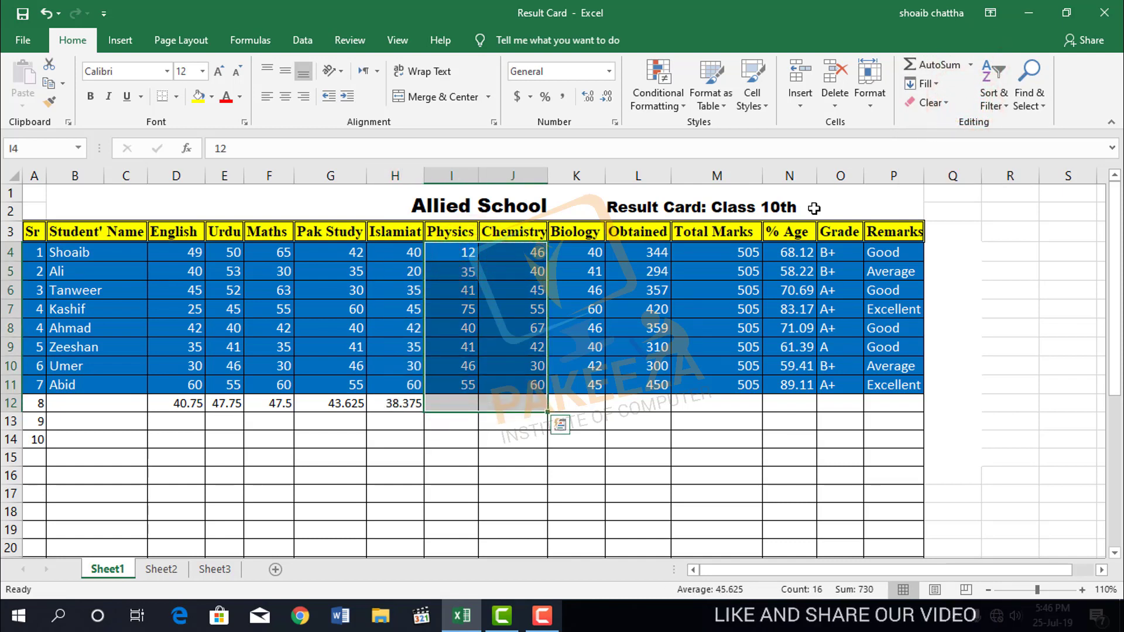
{"action": "left_click", "coordinate": [971, 65]}
{"action": "left_click", "coordinate": [965, 105]}
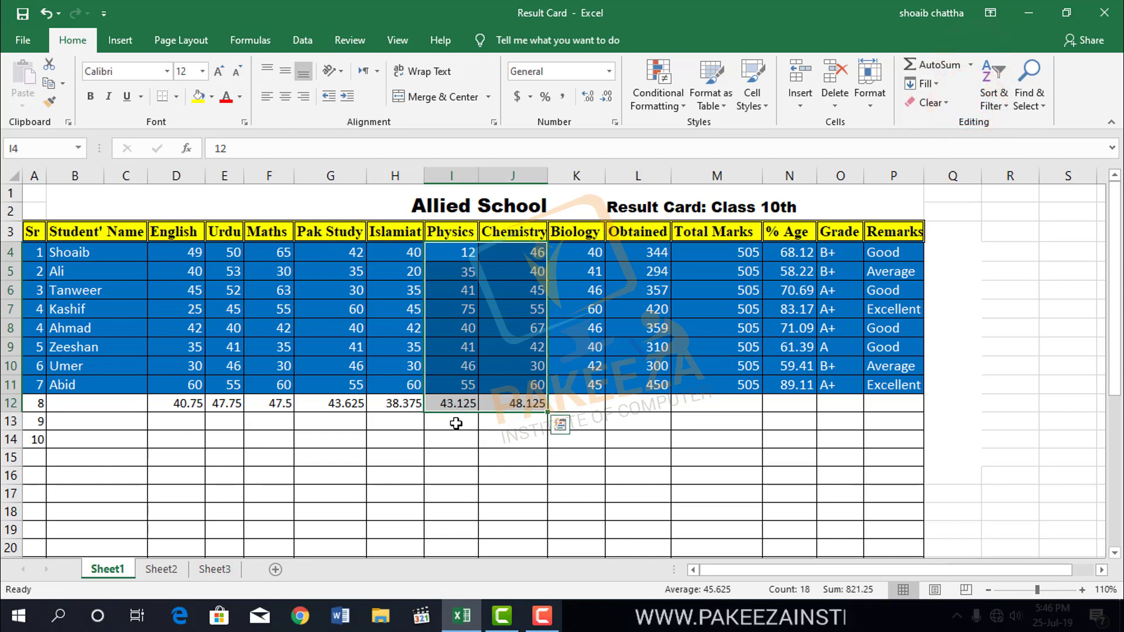
{"action": "left_click", "coordinate": [580, 423]}
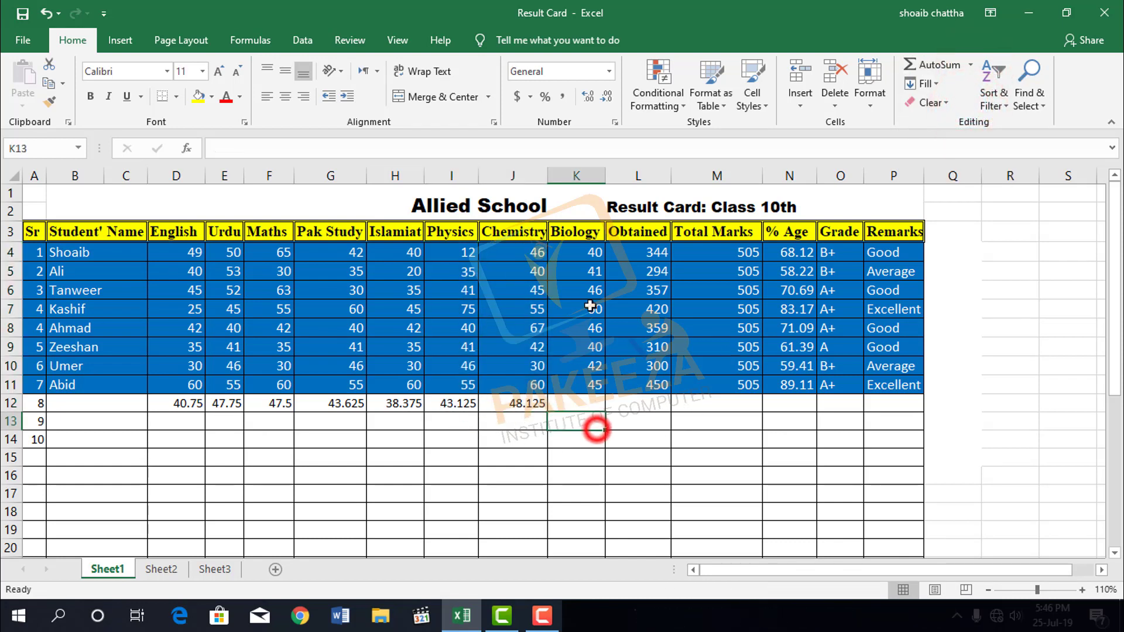
- Average the Biology marks in K12 by applying the AutoSum Average function to K4:K12
{"action": "left_click_drag", "start_coordinate": [587, 250], "coordinate": [583, 408]}
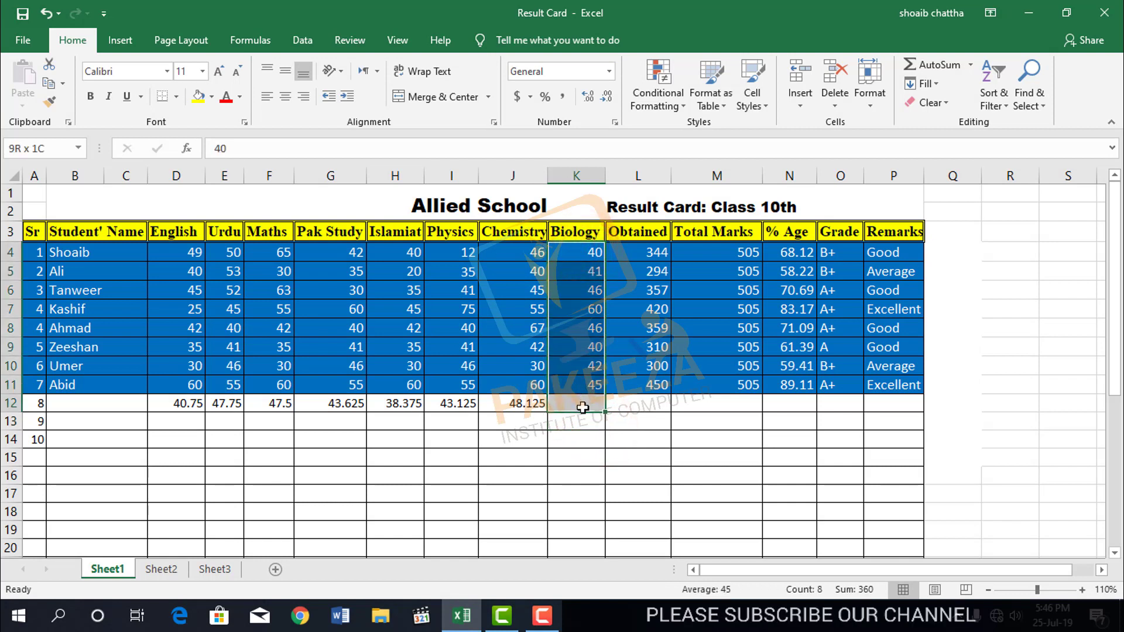
{"action": "left_click", "coordinate": [975, 69]}
{"action": "left_click", "coordinate": [959, 103]}
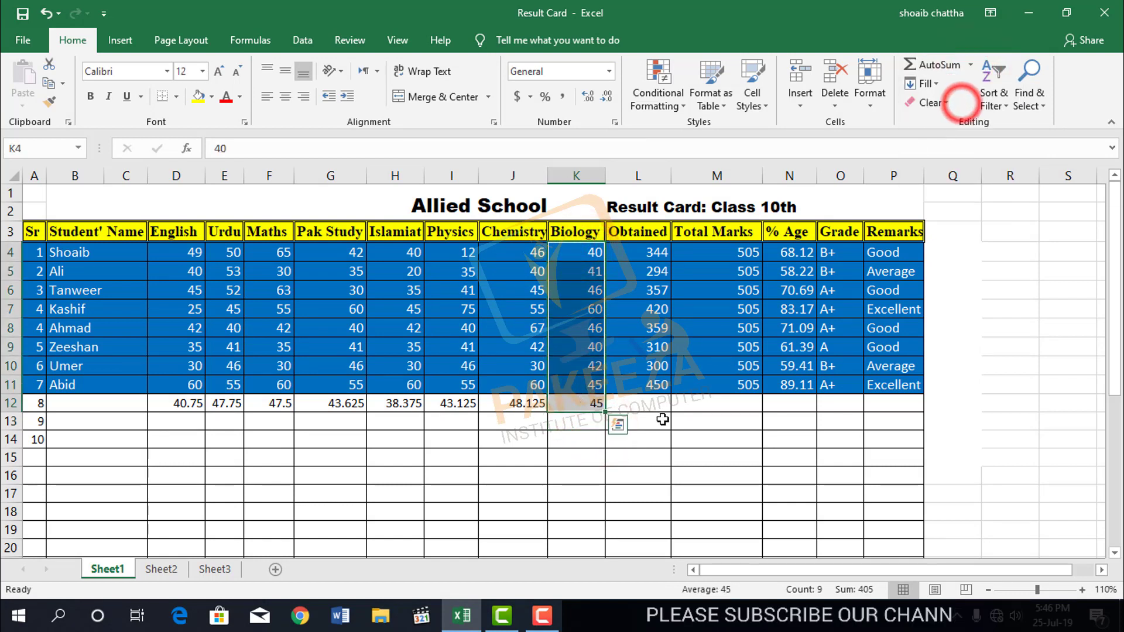
{"action": "left_click", "coordinate": [626, 457]}
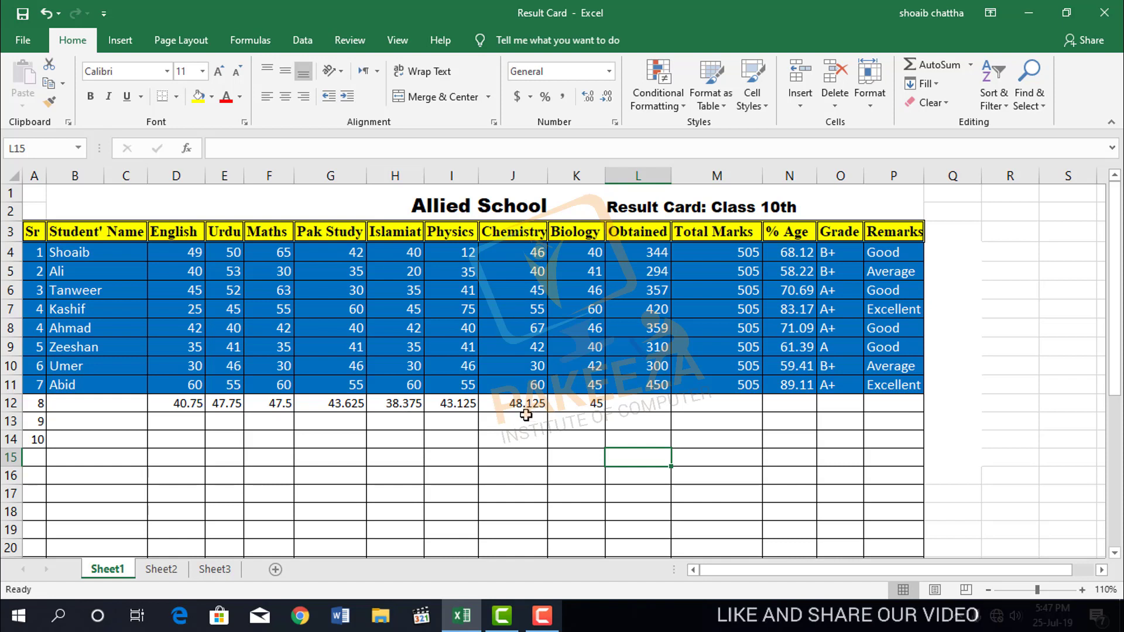
- Clear the subject averages from the cells D12:K13 below the marks table
{"action": "left_click", "coordinate": [543, 433]}
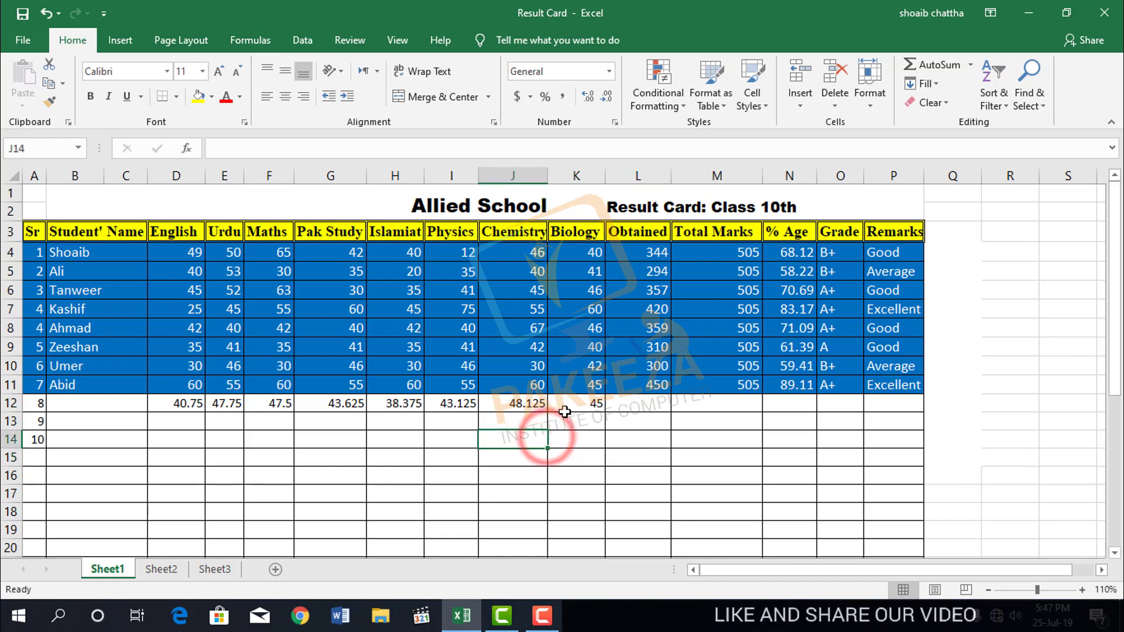
{"action": "left_click_drag", "start_coordinate": [155, 406], "coordinate": [572, 423]}
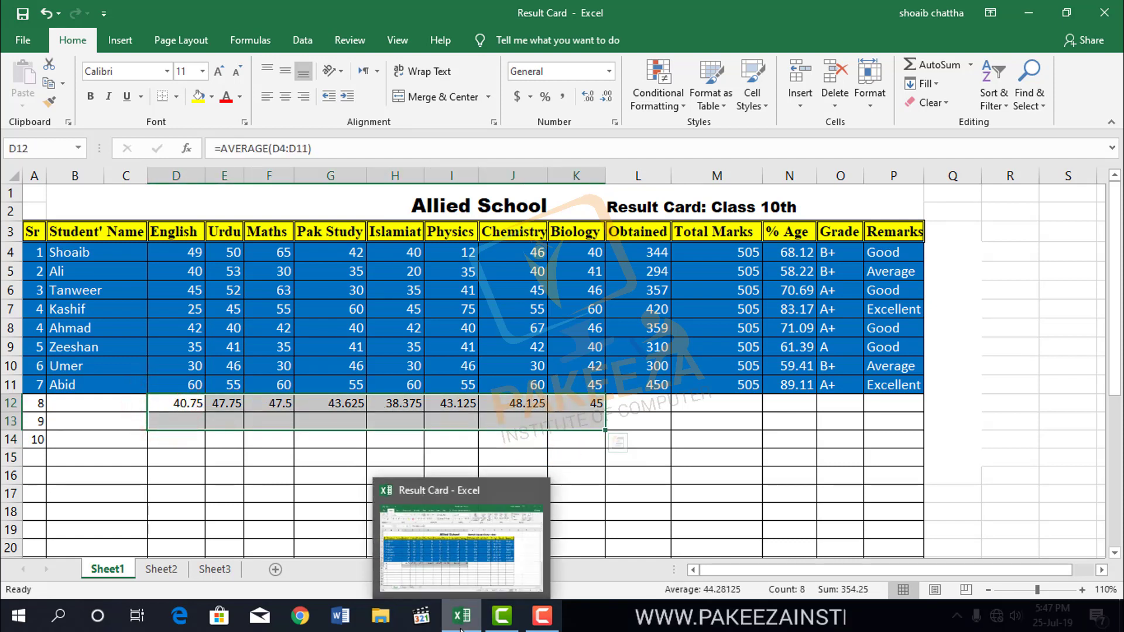
{"action": "key", "text": "Delete"}
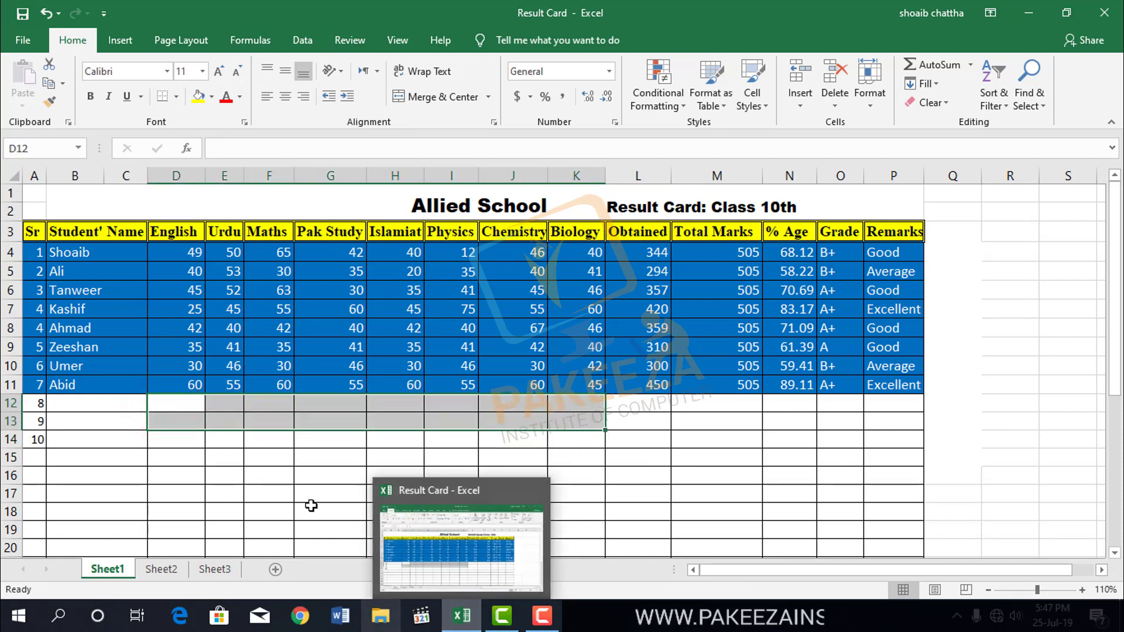
- Try counting the English marks in D12 by applying Count Numbers to D4:D12, and undo the count
{"action": "left_click", "coordinate": [180, 404]}
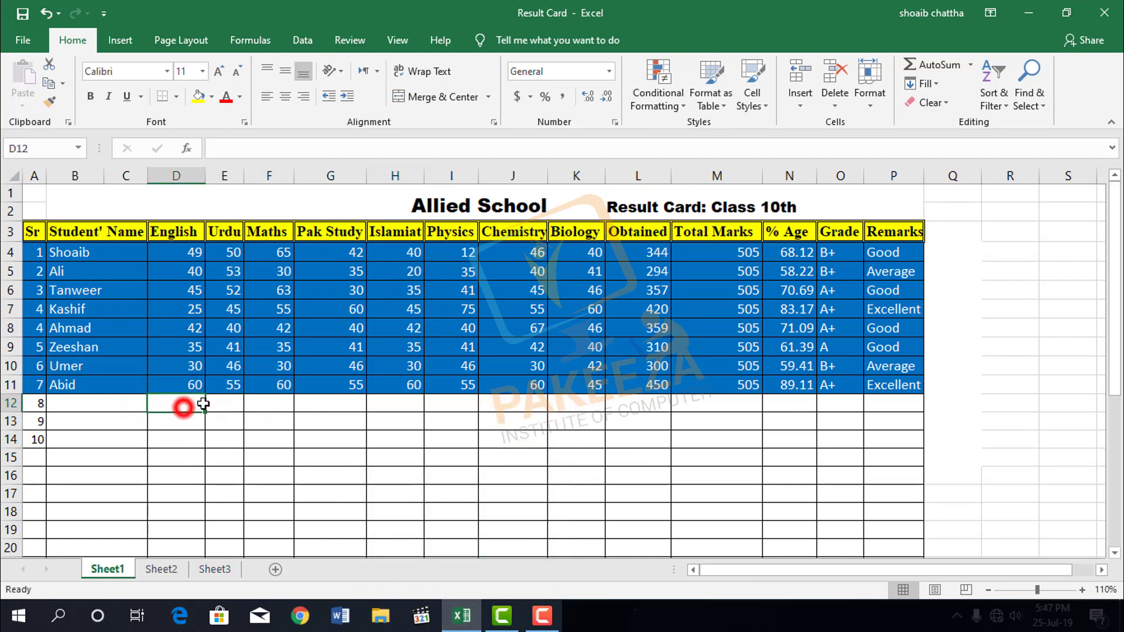
{"action": "left_click", "coordinate": [969, 64]}
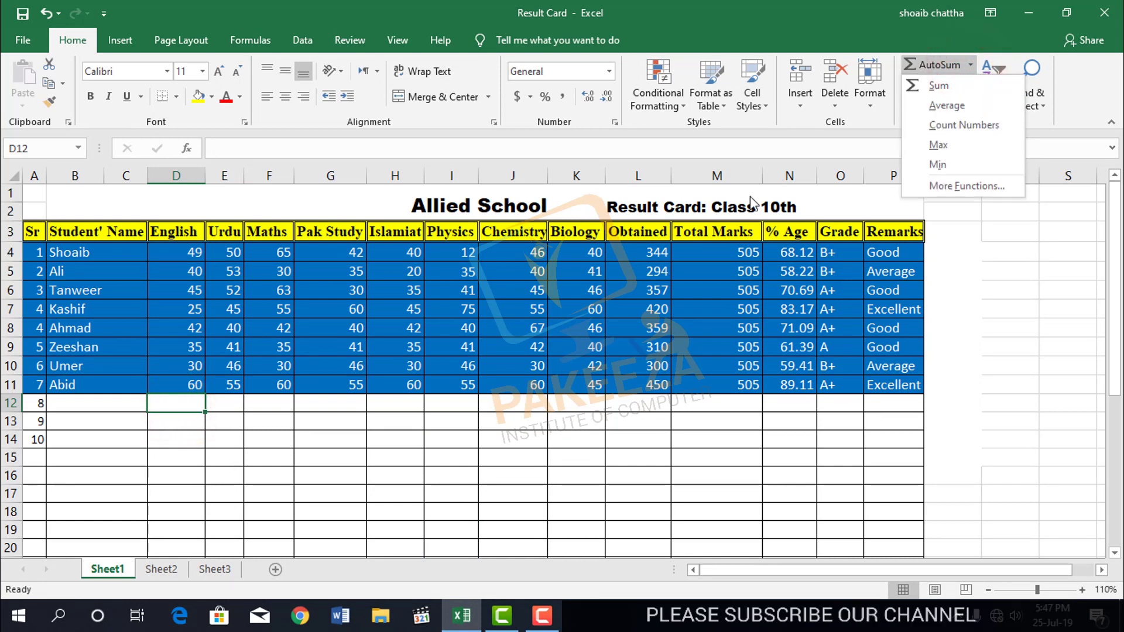
{"action": "left_click", "coordinate": [269, 473]}
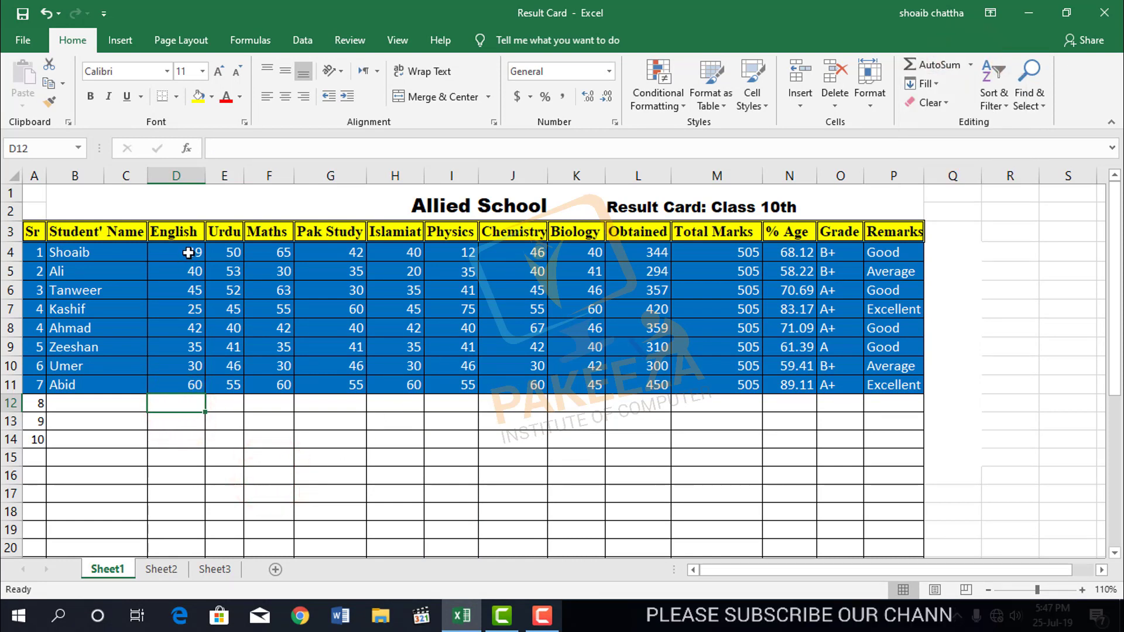
{"action": "left_click_drag", "start_coordinate": [188, 252], "coordinate": [194, 400]}
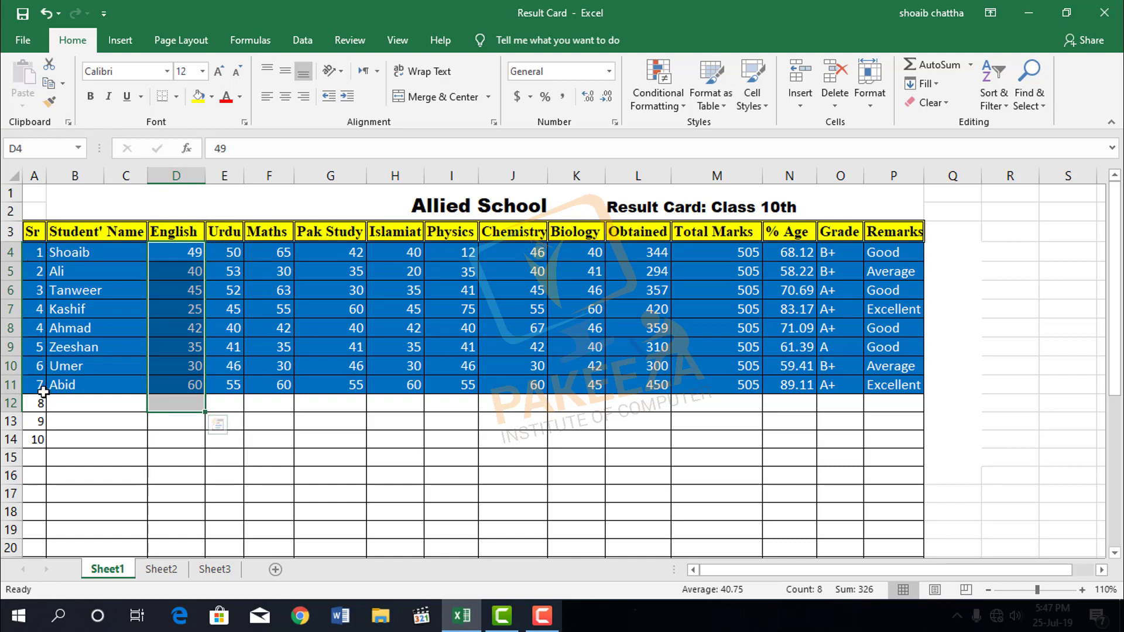
{"action": "left_click", "coordinate": [970, 65]}
{"action": "left_click", "coordinate": [940, 124]}
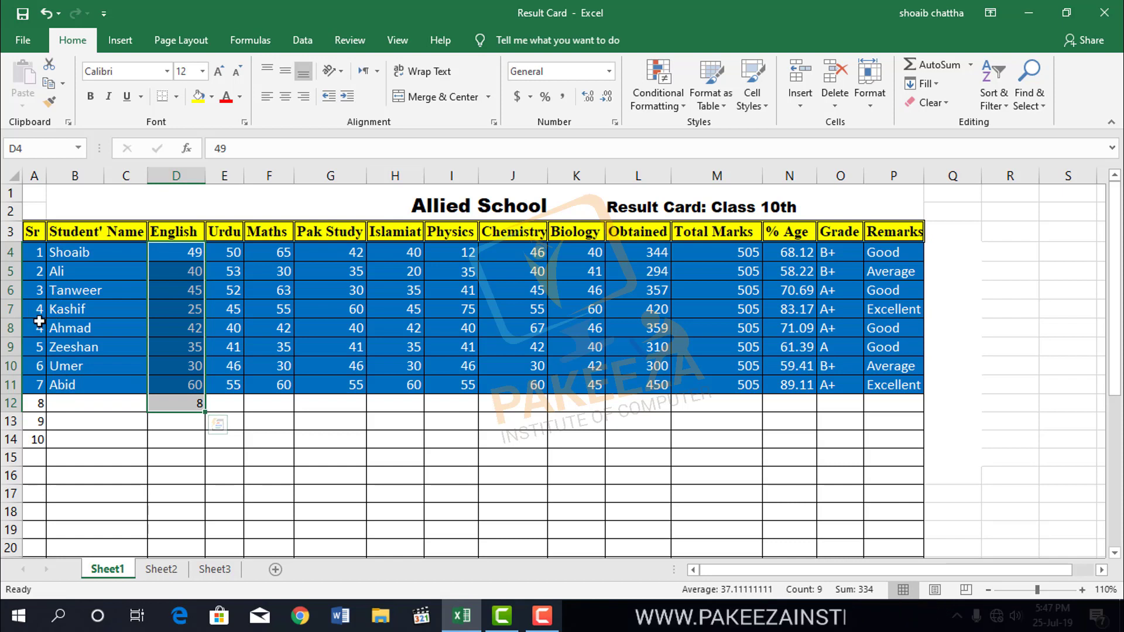
{"action": "left_click", "coordinate": [245, 422]}
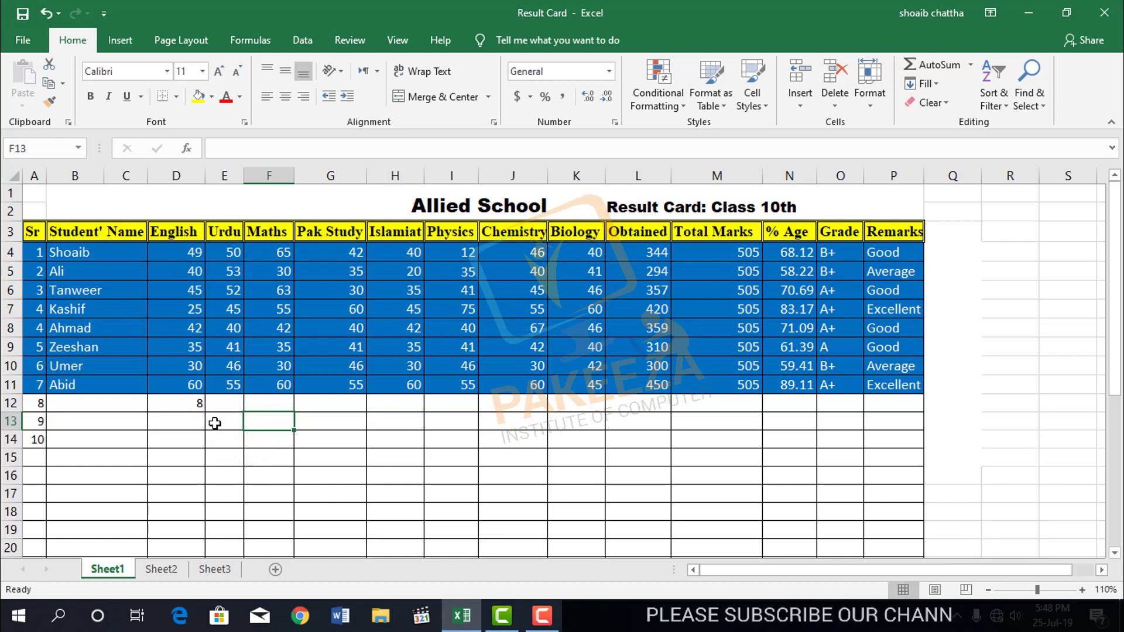
{"action": "key", "text": "ctrl+z"}
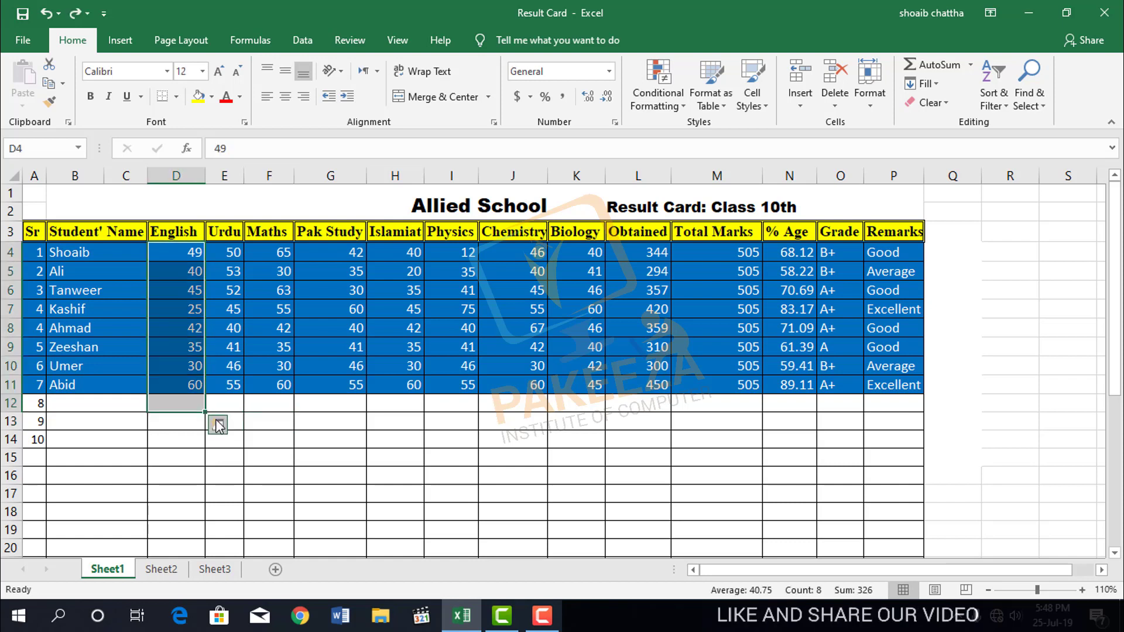
- Find the highest English mark in D12 by applying the AutoSum Max function to D4:D12
{"action": "left_click", "coordinate": [969, 66]}
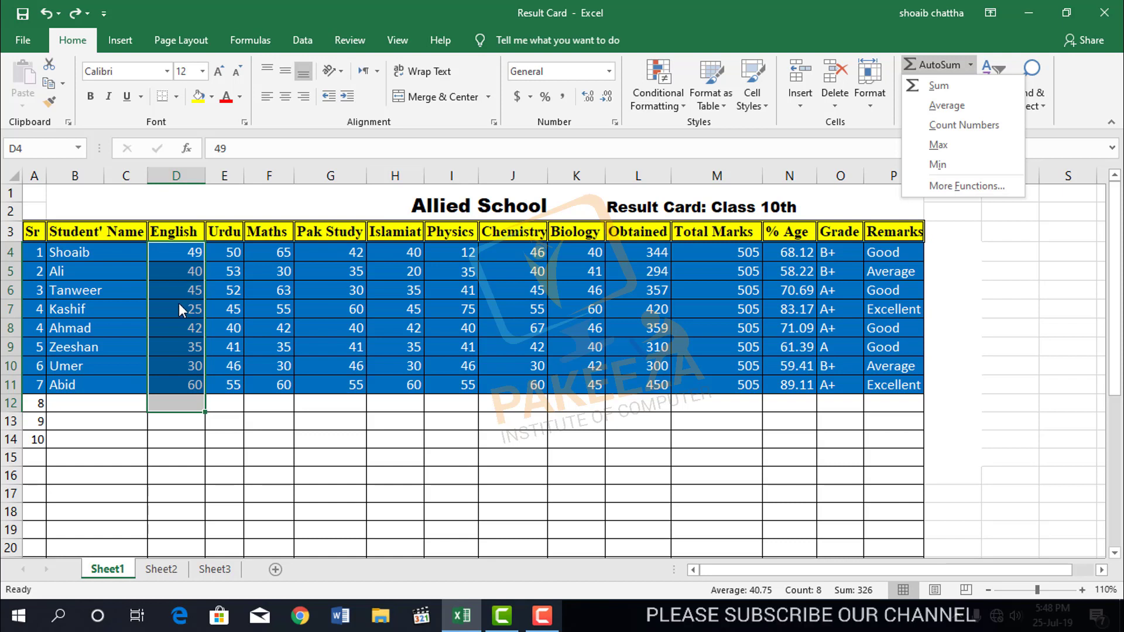
{"action": "left_click", "coordinate": [954, 145]}
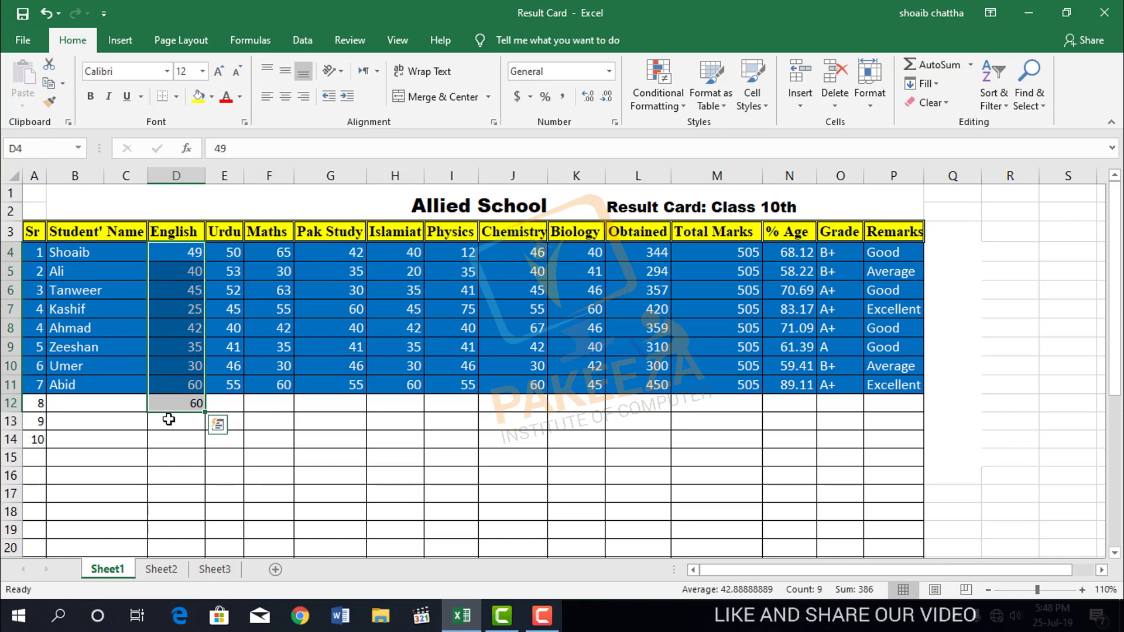
- Undo the Max result in D12 and find the lowest English mark there by applying the AutoSum Min function to D4:D12
{"action": "key", "text": "ctrl+q"}
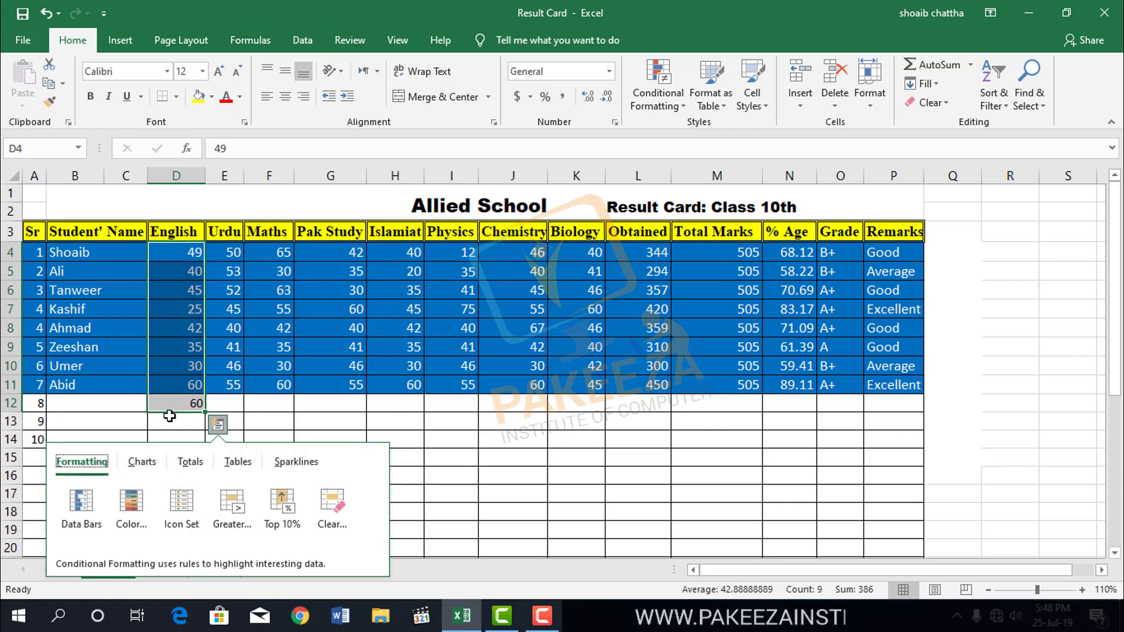
{"action": "left_click", "coordinate": [266, 403]}
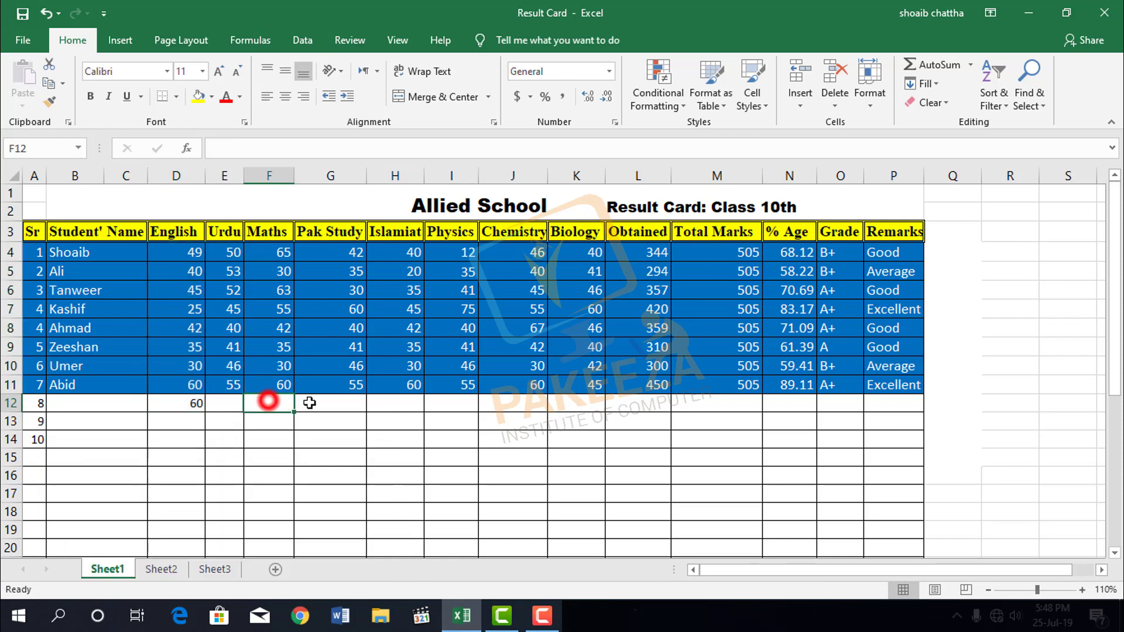
{"action": "key", "text": "ctrl+z"}
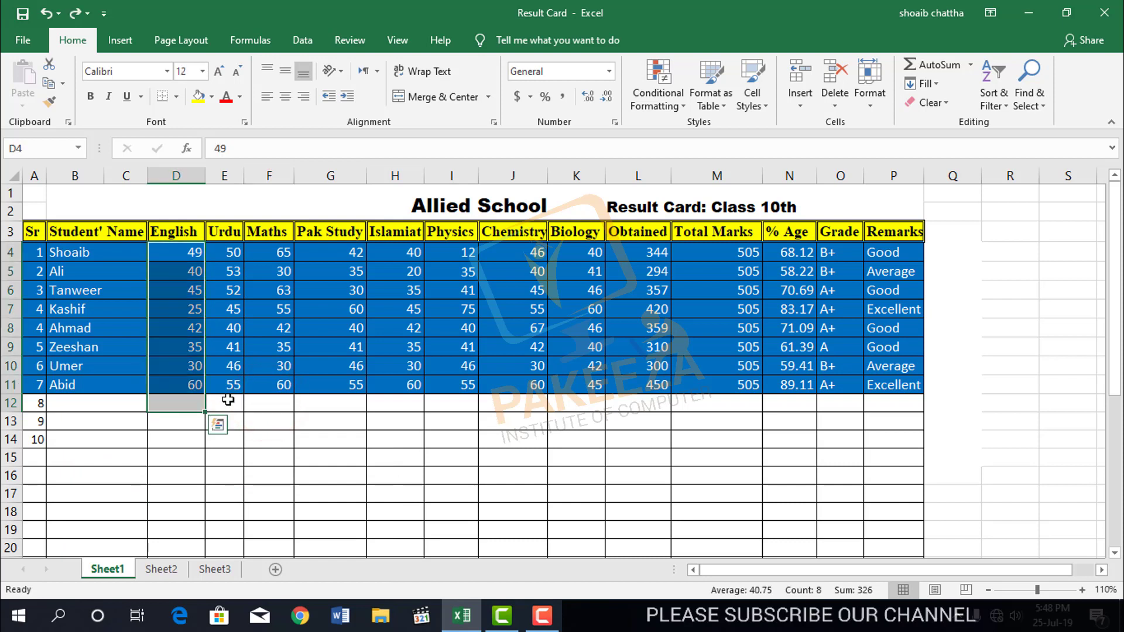
{"action": "left_click", "coordinate": [971, 65]}
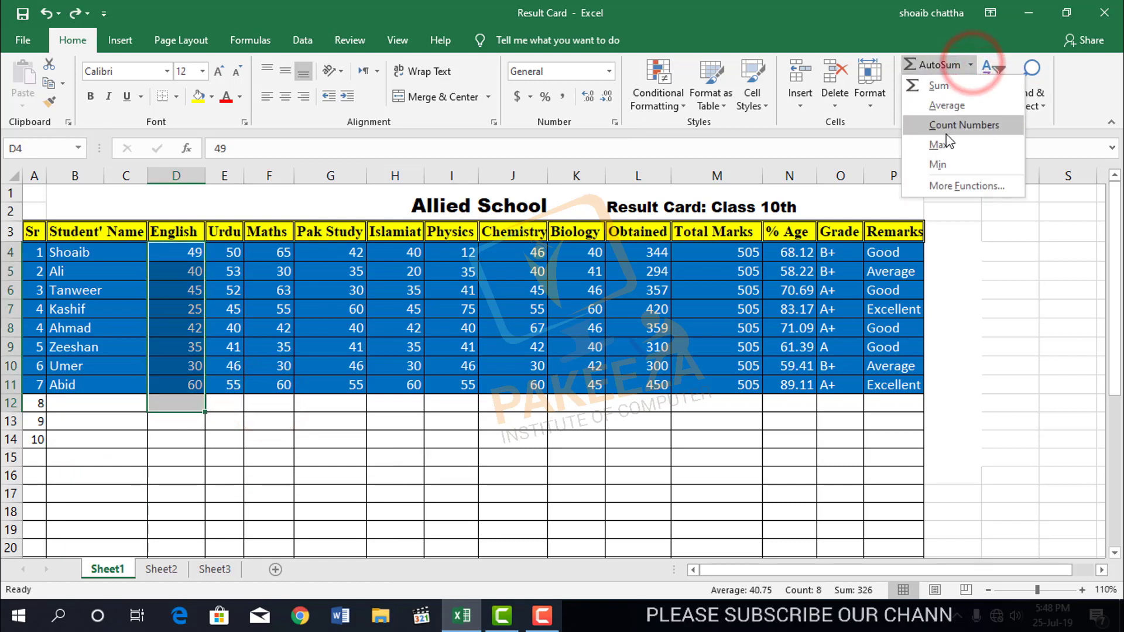
{"action": "left_click", "coordinate": [945, 166]}
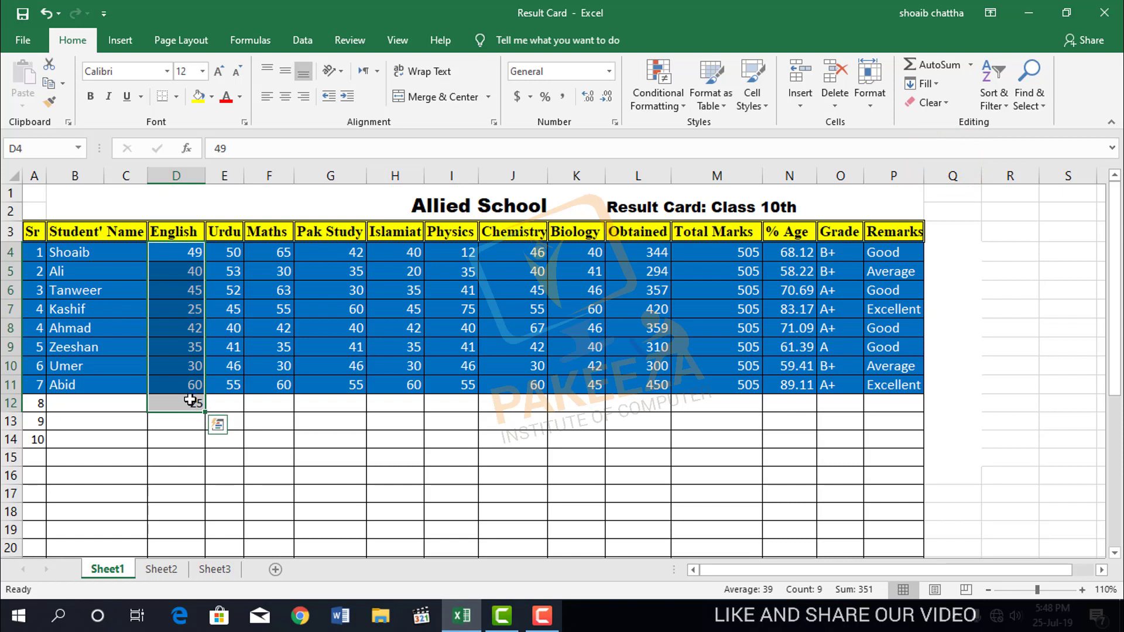
{"action": "left_click", "coordinate": [233, 419]}
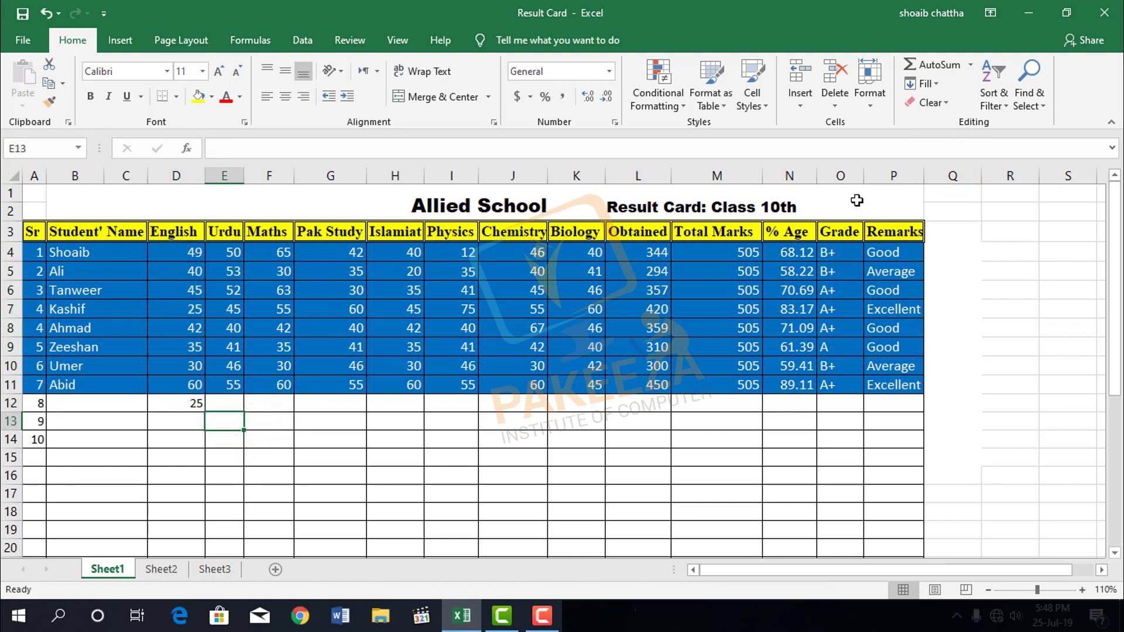
{"action": "left_click", "coordinate": [839, 21]}
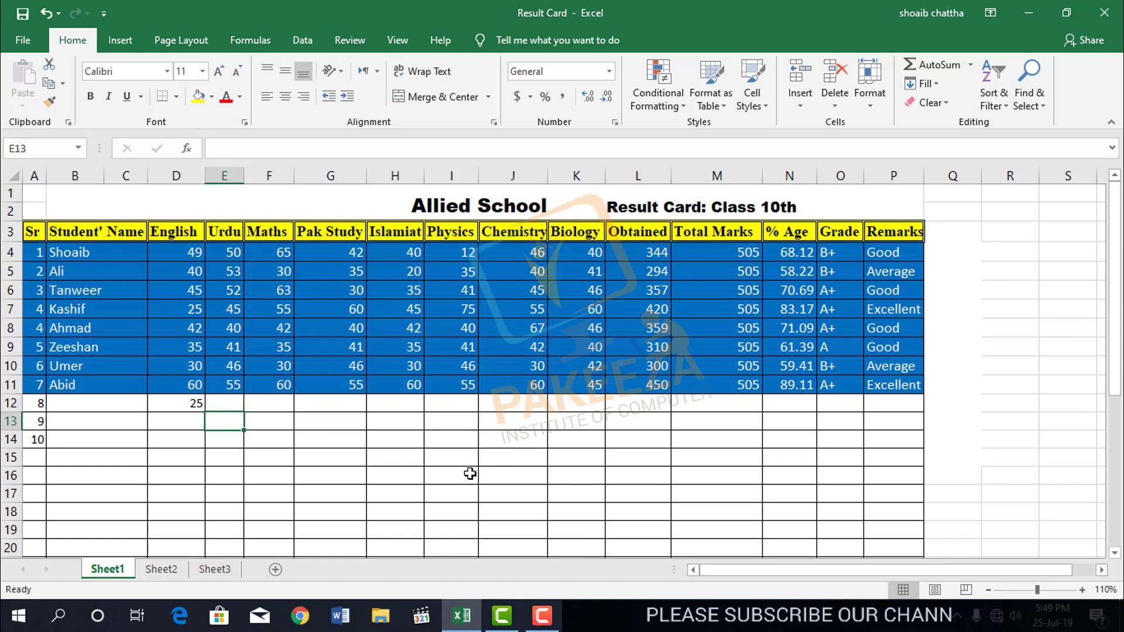
{"action": "left_click", "coordinate": [543, 615]}
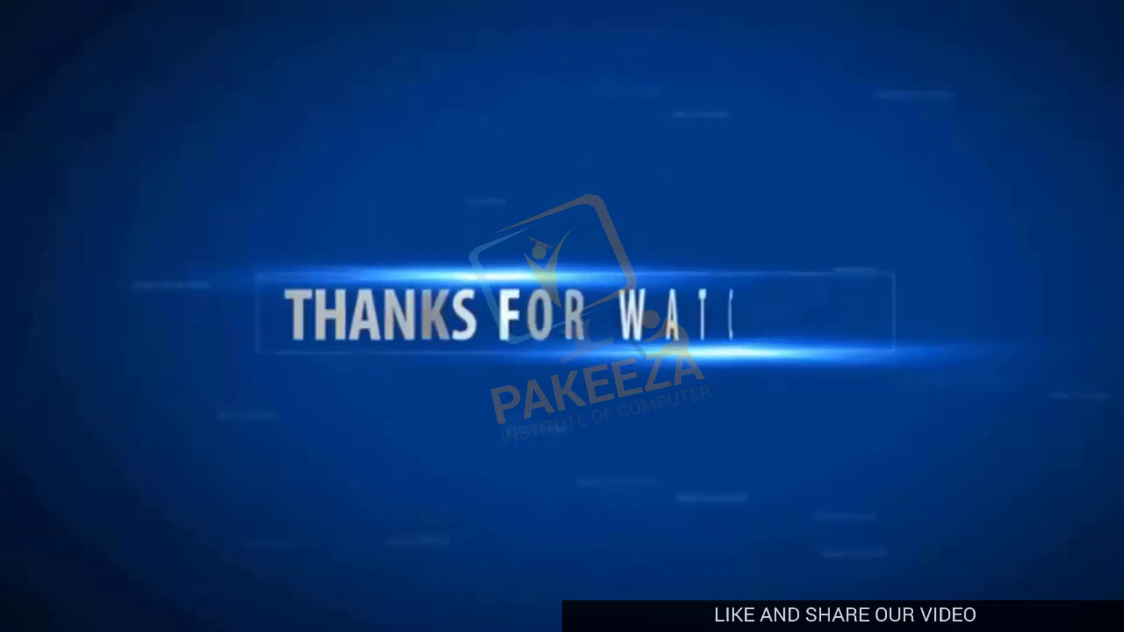